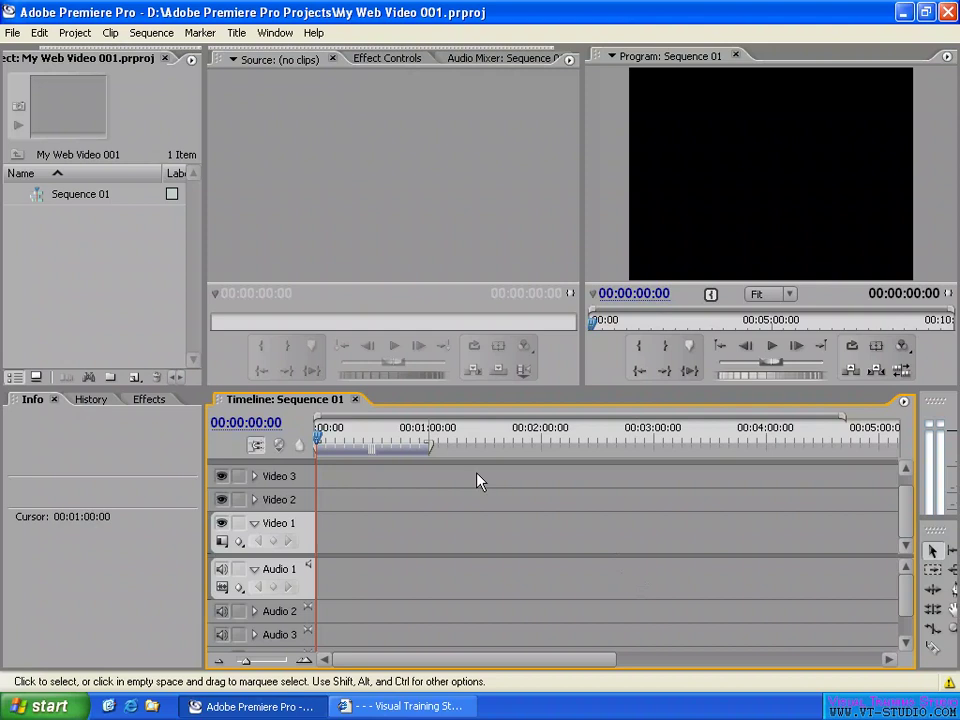
Open the general project settings and review the locked video and audio options and the available video display formats
{"action": "left_click", "coordinate": [76, 33]}
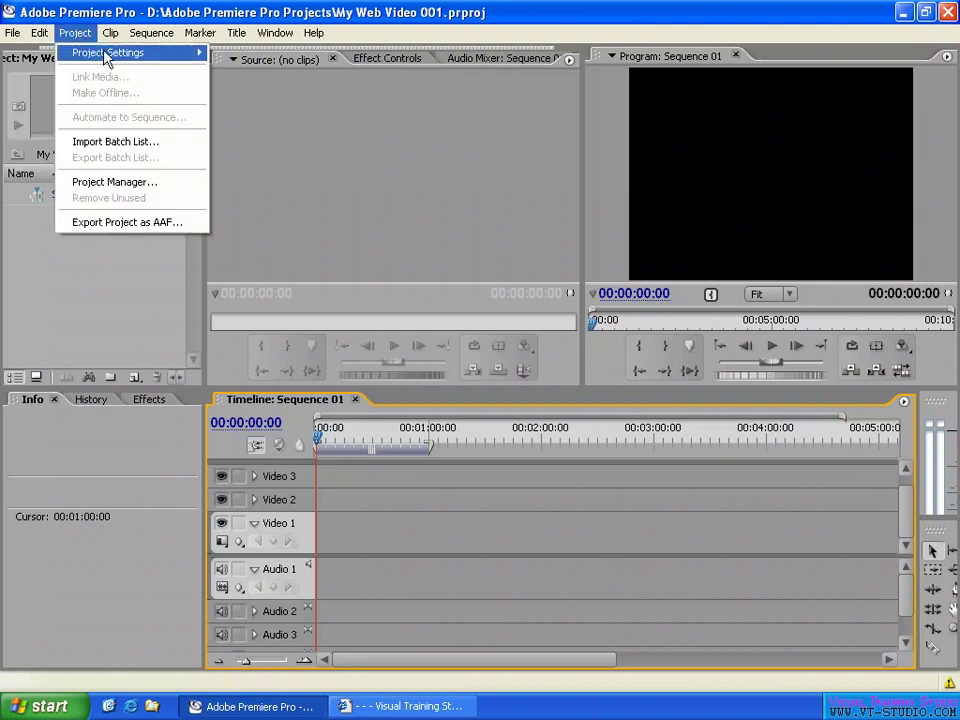
{"action": "mouse_move", "coordinate": [109, 55]}
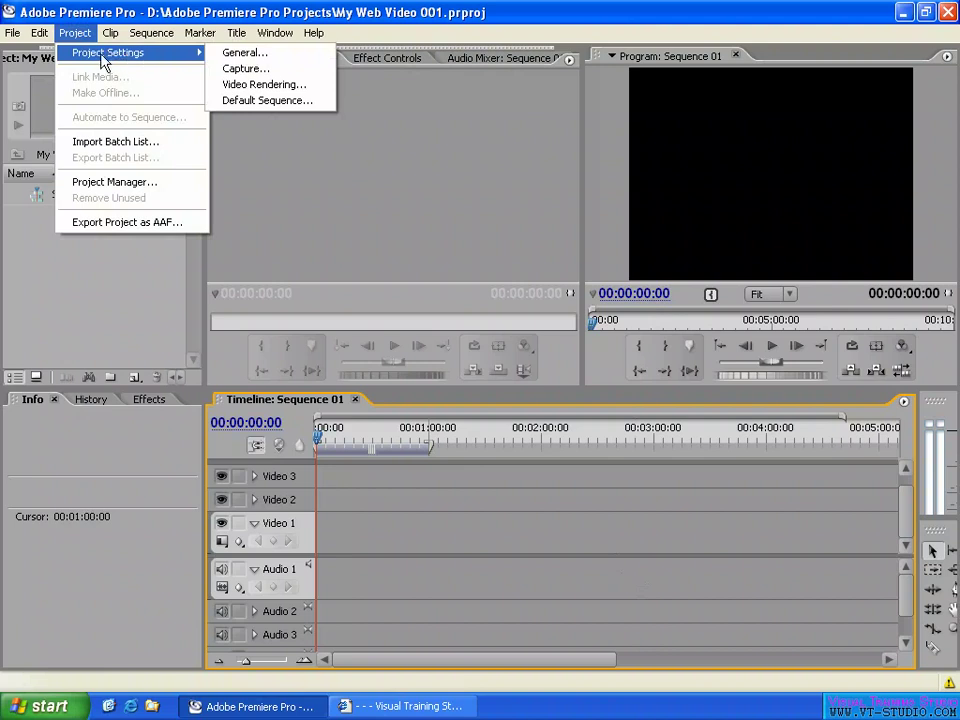
{"action": "left_click", "coordinate": [265, 58]}
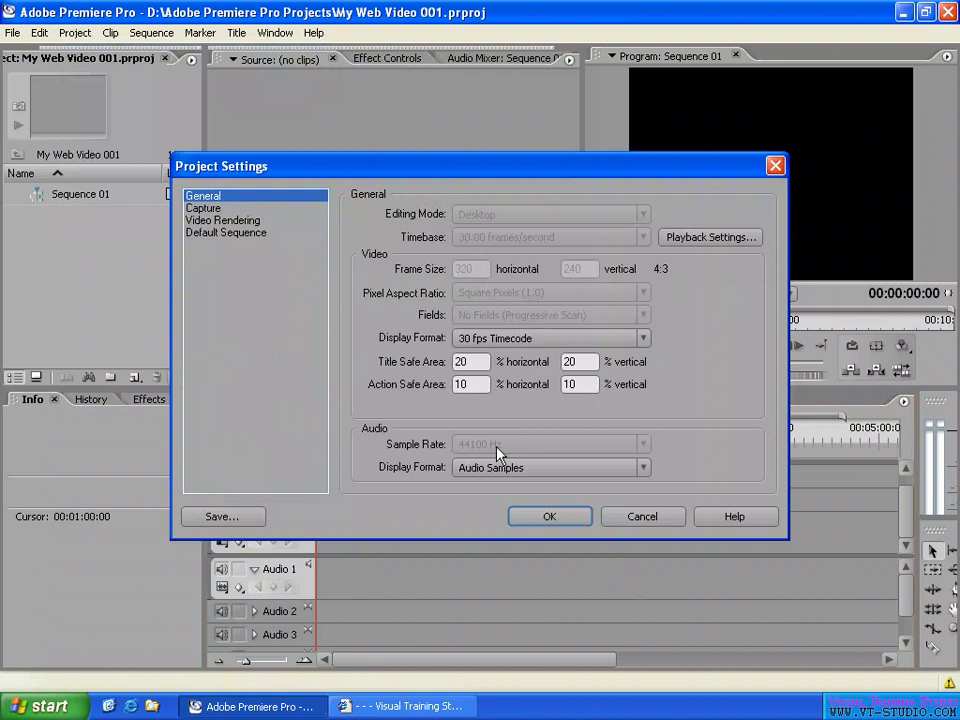
{"action": "key", "text": "alt"}
{"action": "mouse_move", "coordinate": [362, 204]}
{"action": "left_mouse_down"}
{"action": "mouse_move", "coordinate": [626, 321]}
{"action": "mouse_move", "coordinate": [664, 328]}
{"action": "left_mouse_up"}
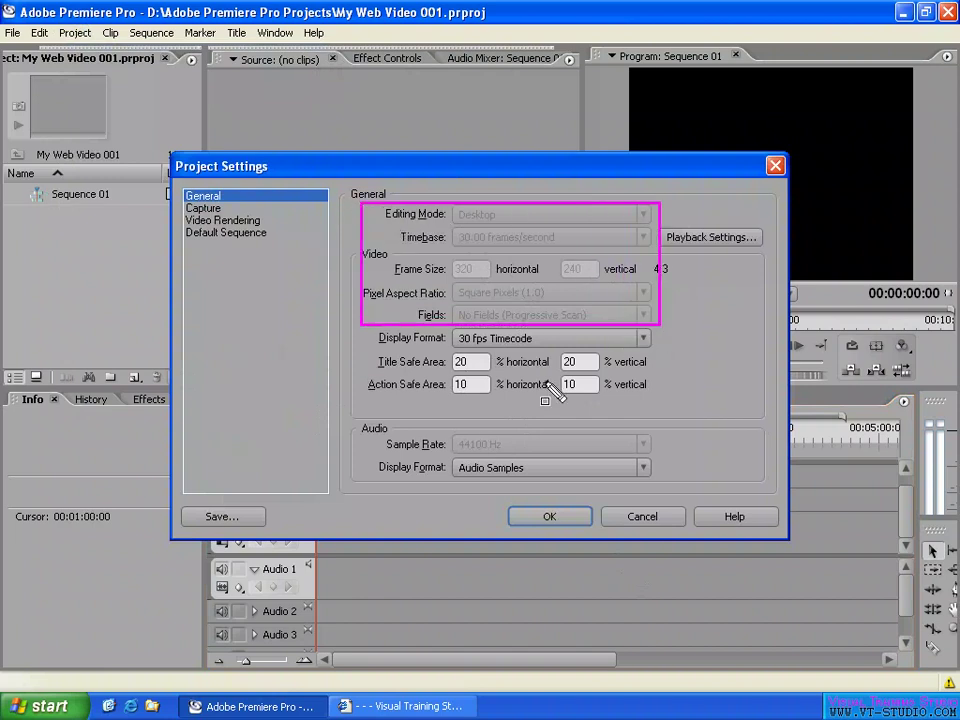
{"action": "left_click_drag", "start_coordinate": [367, 431], "coordinate": [664, 456]}
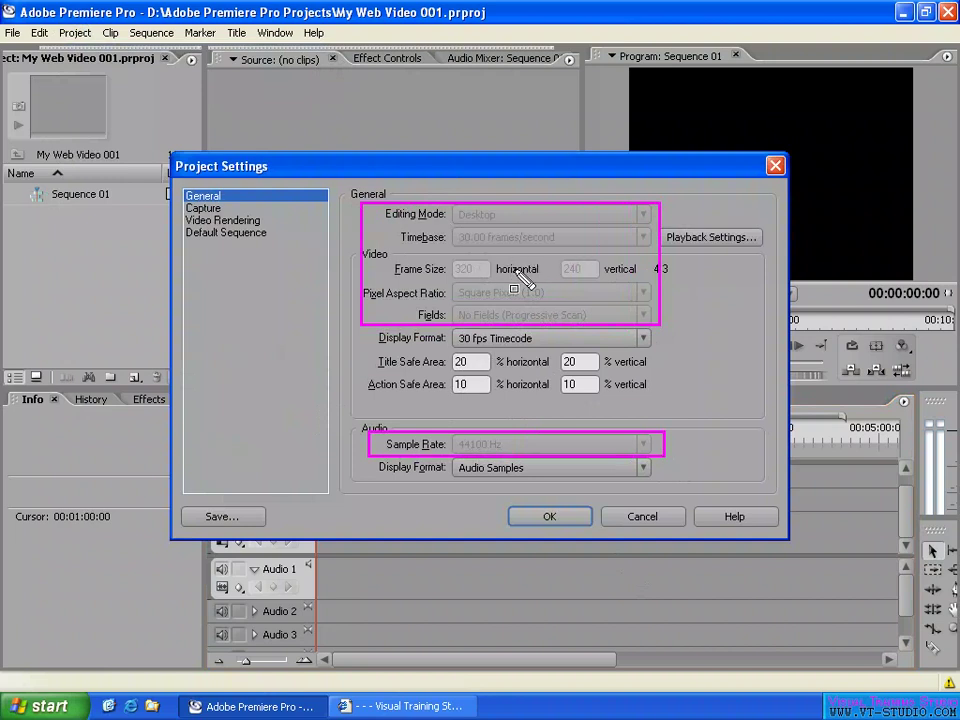
{"action": "key", "text": "Escape"}
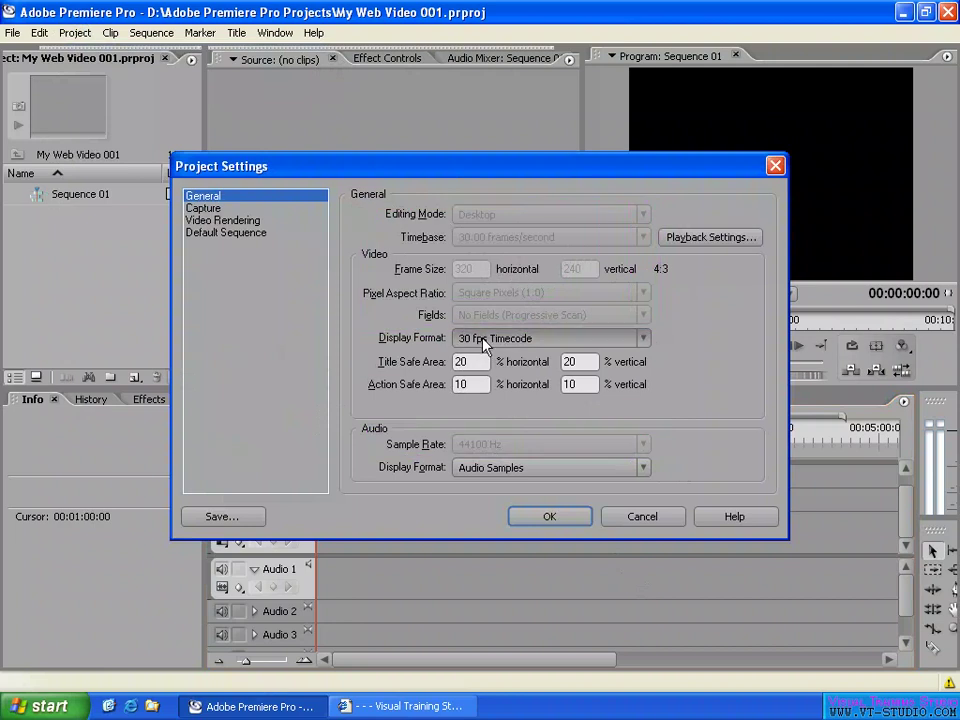
{"action": "left_click", "coordinate": [517, 341]}
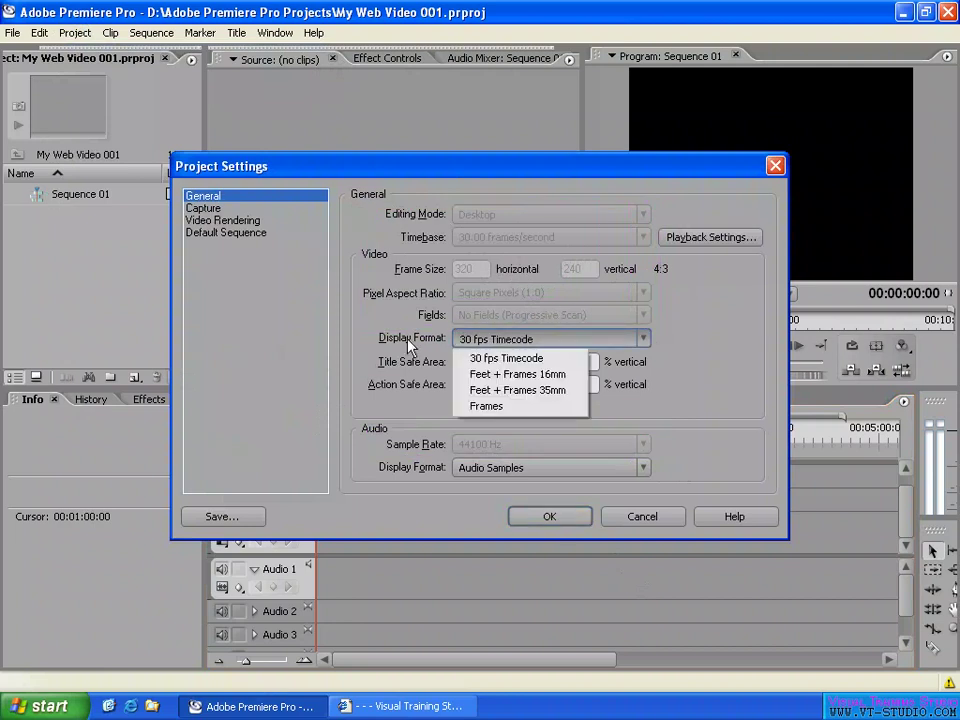
{"action": "left_click", "coordinate": [487, 212]}
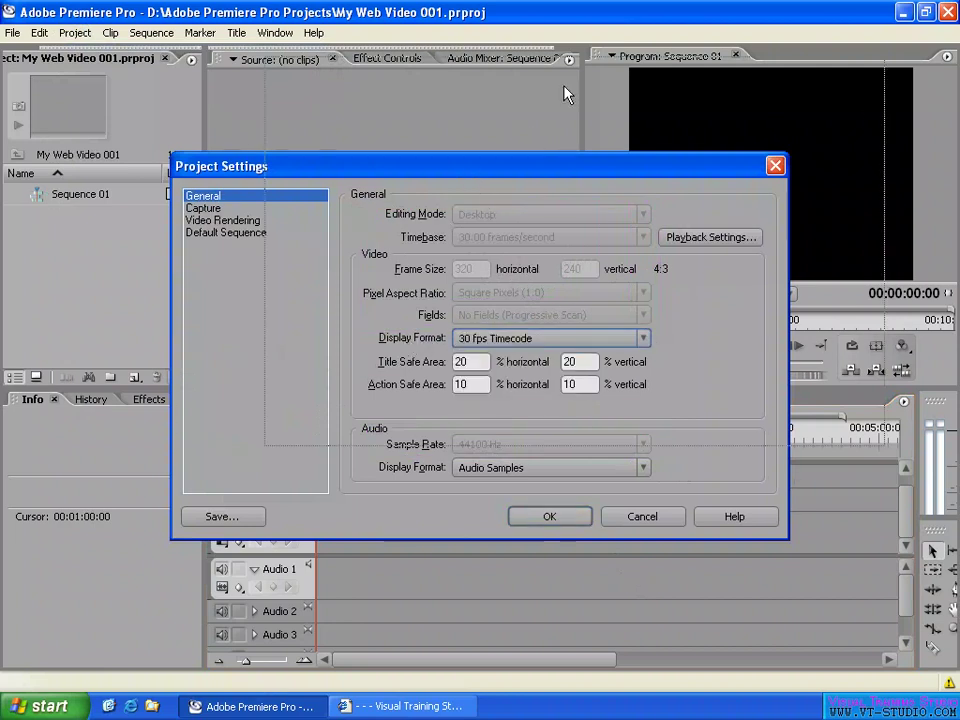
Set the project's video display format to Frames and move the timeline playhead to about frame 2475
{"action": "left_click_drag", "start_coordinate": [531, 166], "coordinate": [637, 28]}
{"action": "left_click", "coordinate": [612, 205]}
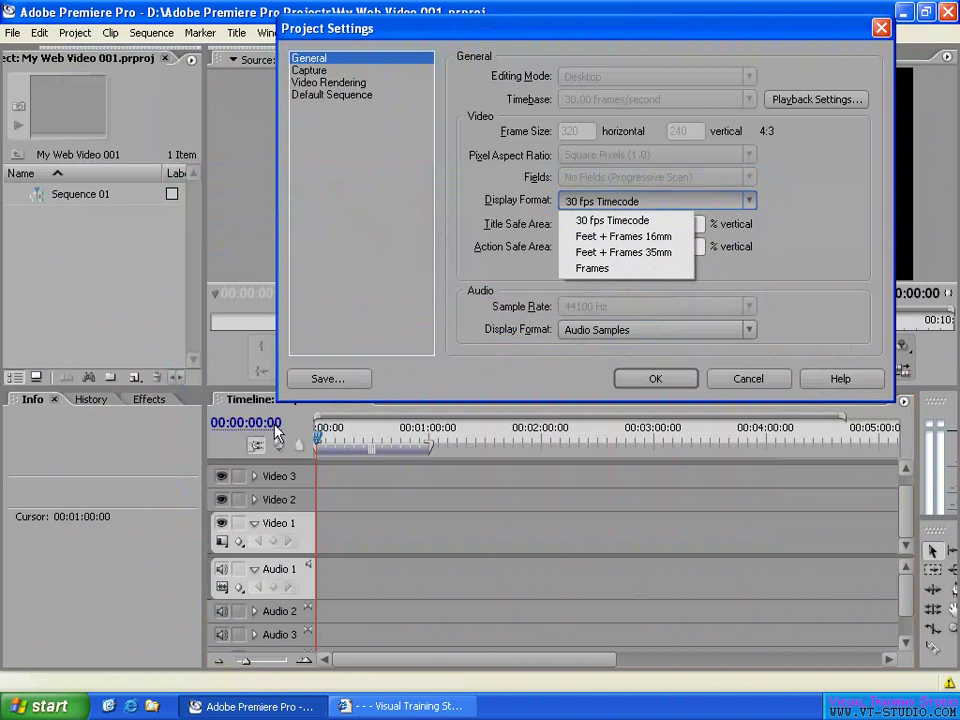
{"action": "left_click", "coordinate": [594, 268]}
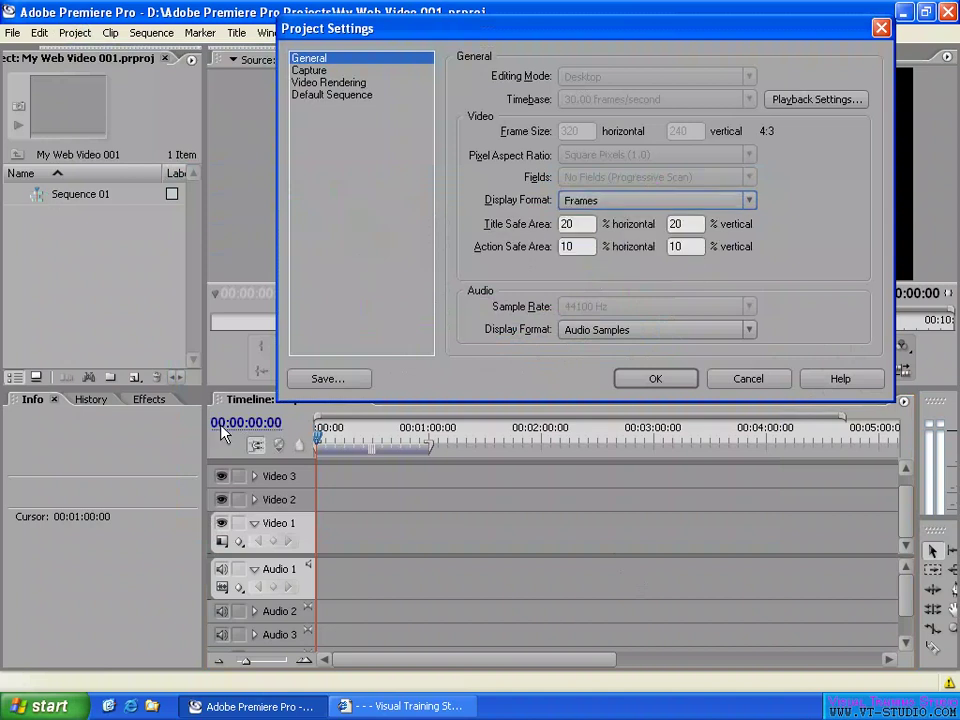
{"action": "left_click", "coordinate": [651, 378]}
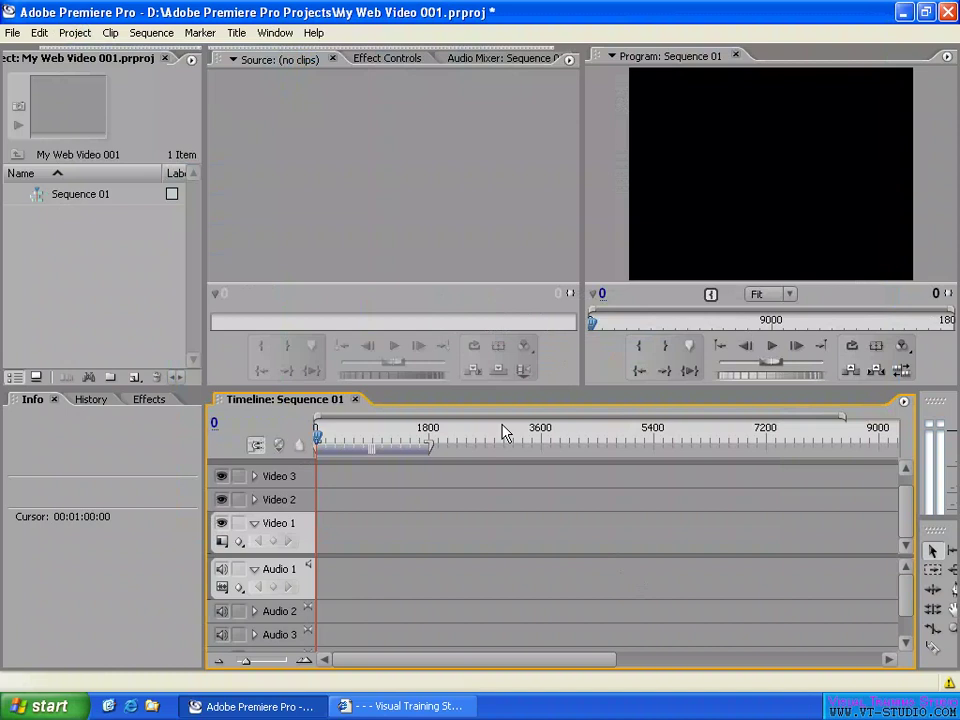
{"action": "left_click", "coordinate": [598, 437]}
{"action": "left_click_drag", "start_coordinate": [598, 437], "coordinate": [471, 437]}
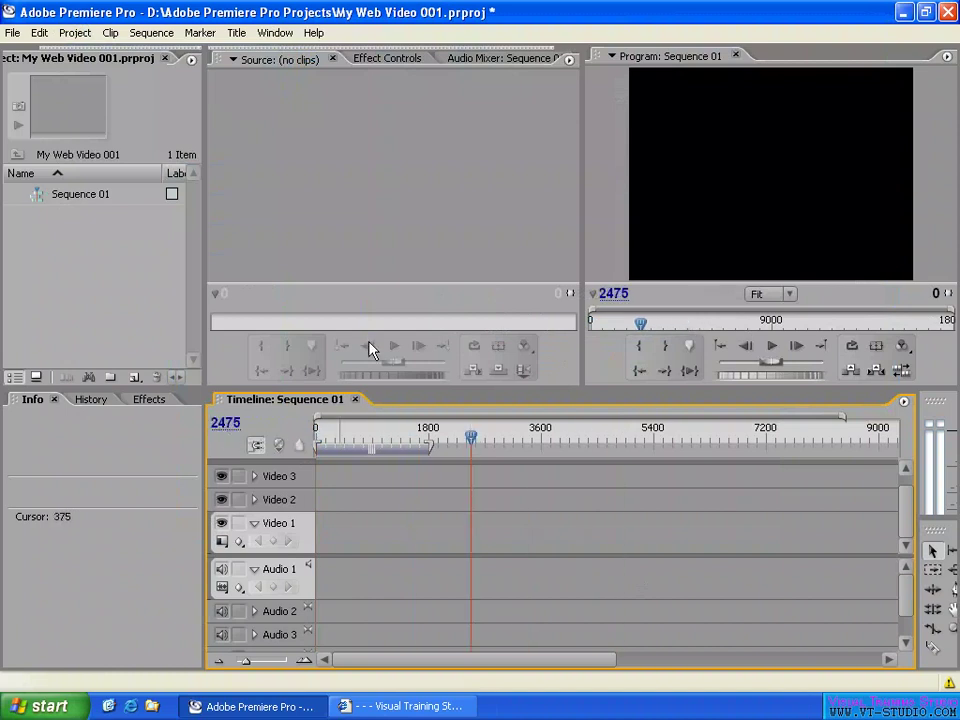
Return the project's video display format to 30 fps Timecode in the general project settings
{"action": "left_click", "coordinate": [75, 33]}
{"action": "mouse_move", "coordinate": [92, 55]}
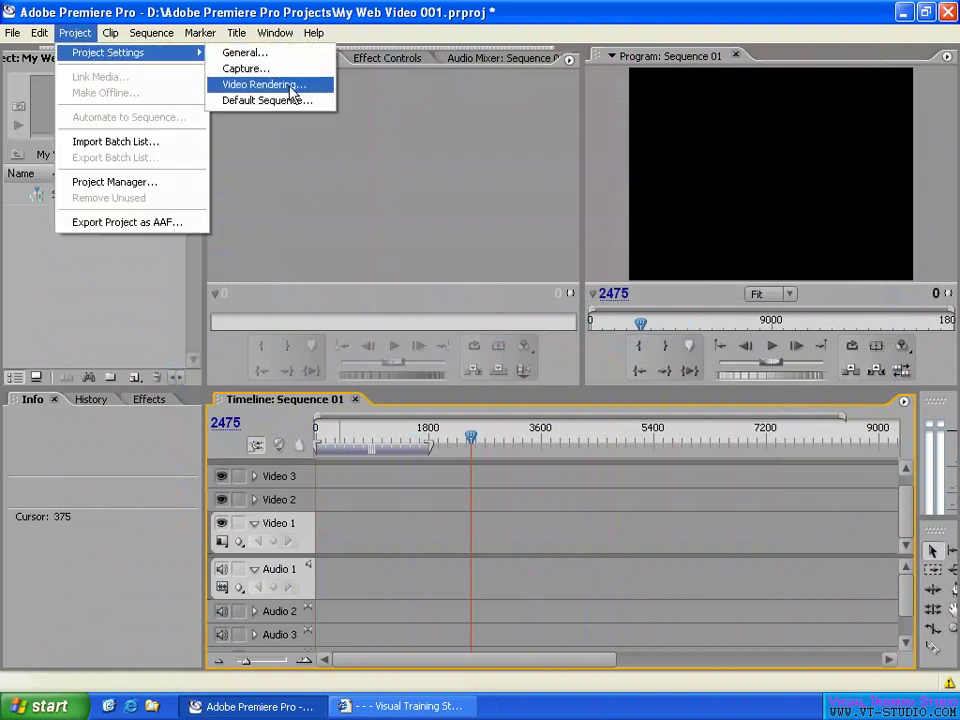
{"action": "left_click", "coordinate": [285, 54]}
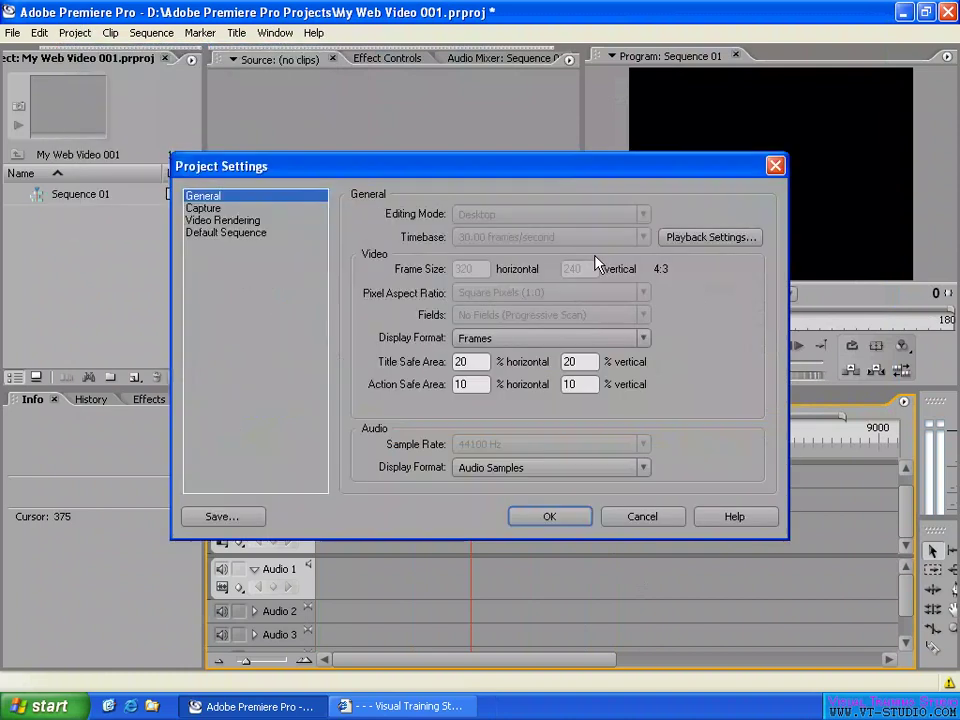
{"action": "left_click", "coordinate": [525, 338]}
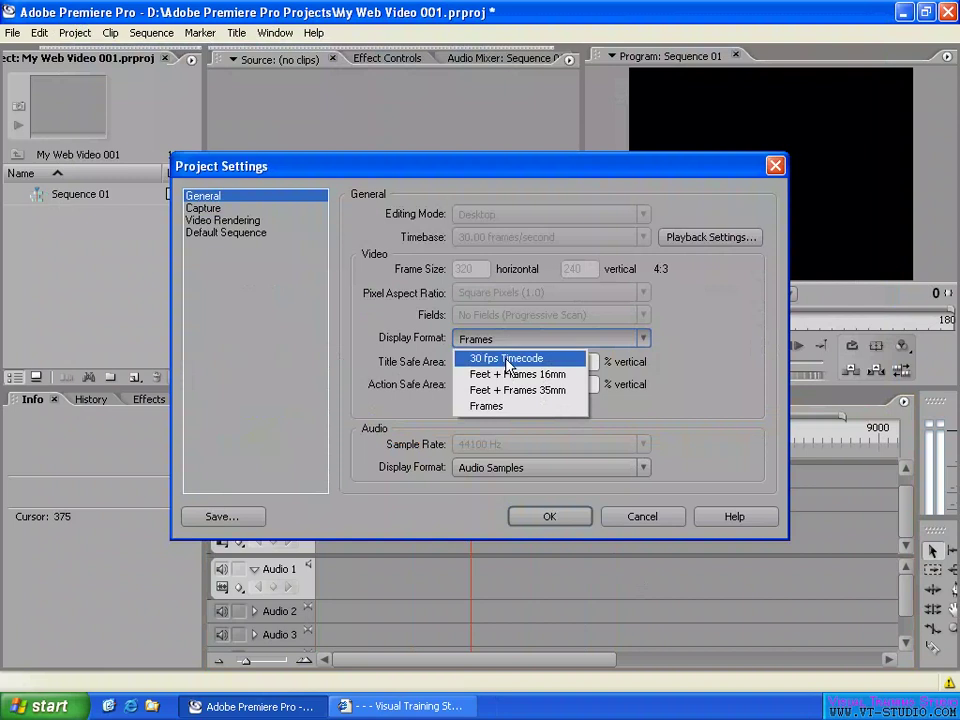
{"action": "left_click", "coordinate": [508, 356]}
{"action": "left_click_drag", "start_coordinate": [564, 164], "coordinate": [600, 60]}
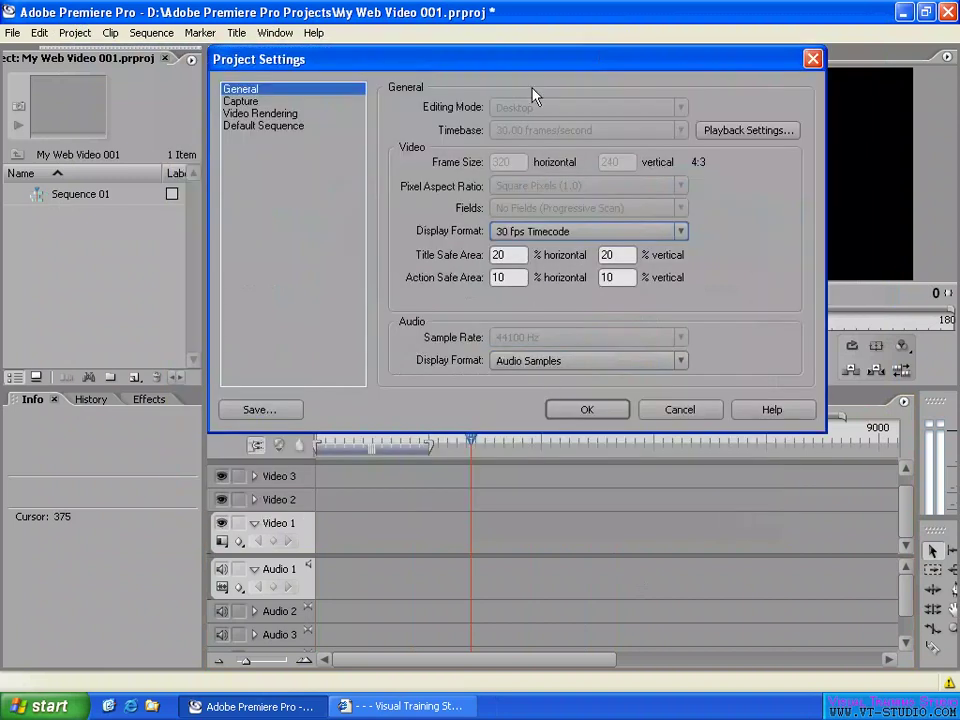
{"action": "left_click_drag", "start_coordinate": [525, 65], "coordinate": [576, 45]}
{"action": "left_click", "coordinate": [639, 366]}
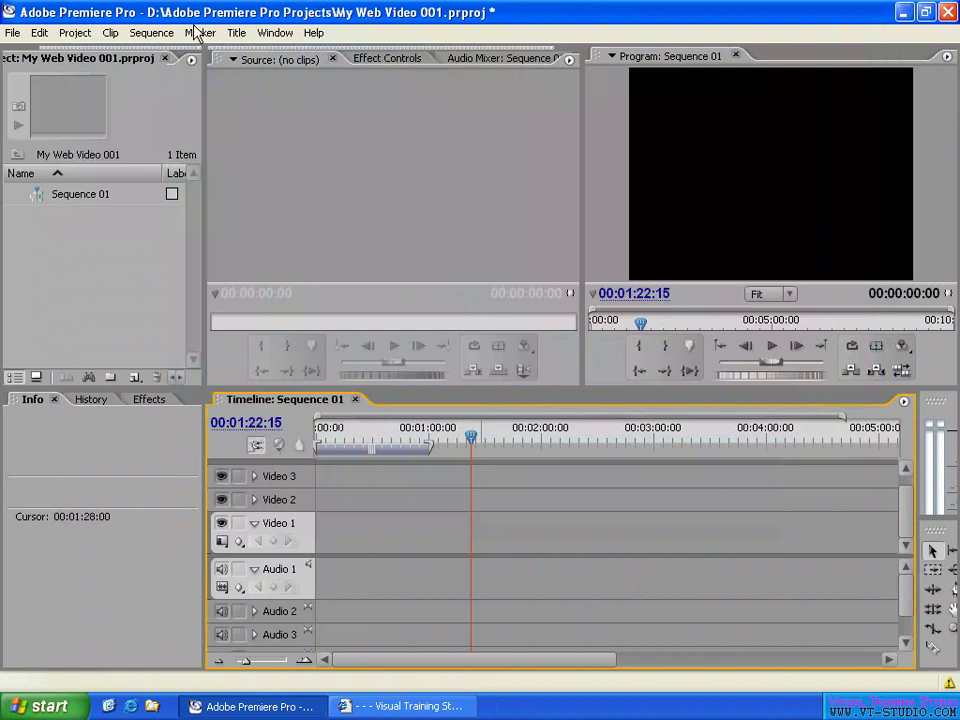
Change the project's video display format to Feet + Frames 35mm and apply it
{"action": "left_click", "coordinate": [75, 32]}
{"action": "mouse_move", "coordinate": [120, 52]}
{"action": "left_click", "coordinate": [288, 55]}
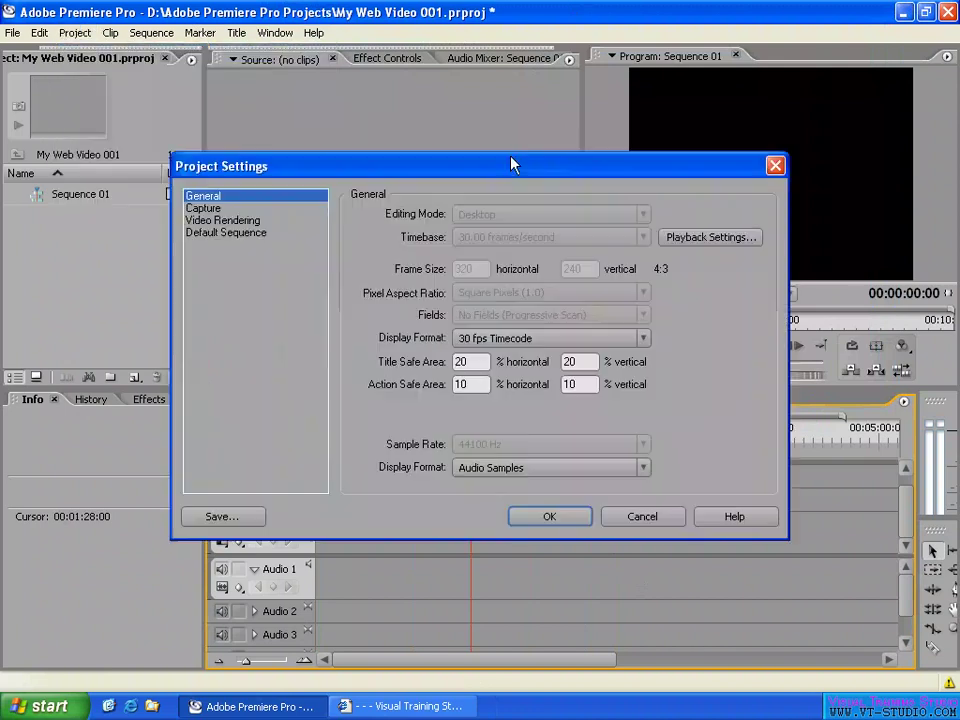
{"action": "left_click_drag", "start_coordinate": [500, 166], "coordinate": [562, 14]}
{"action": "left_click", "coordinate": [590, 191]}
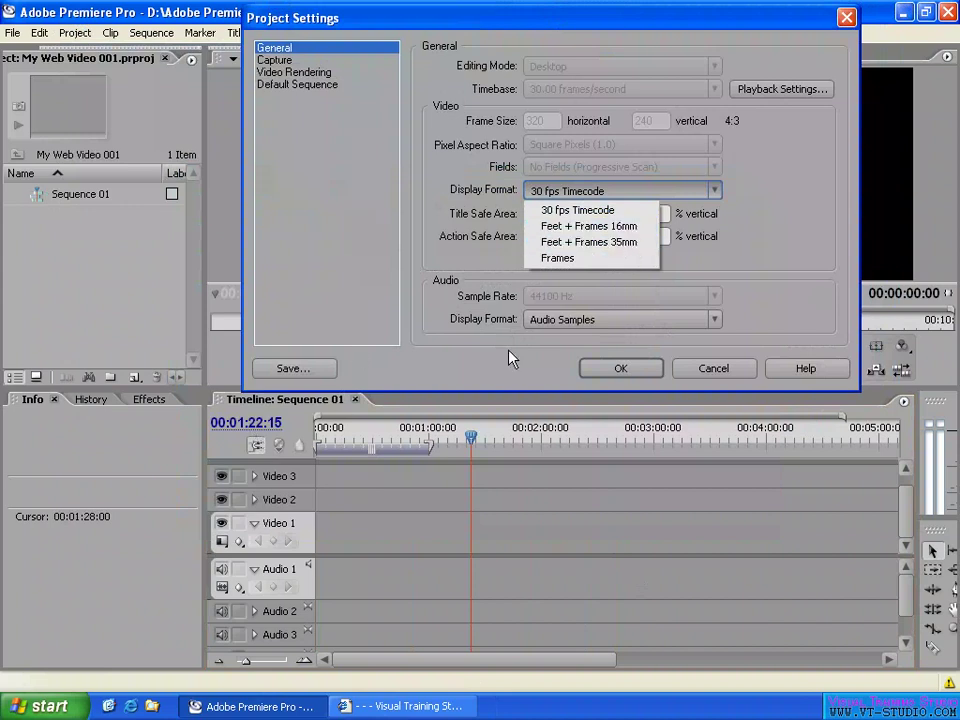
{"action": "left_click", "coordinate": [620, 243]}
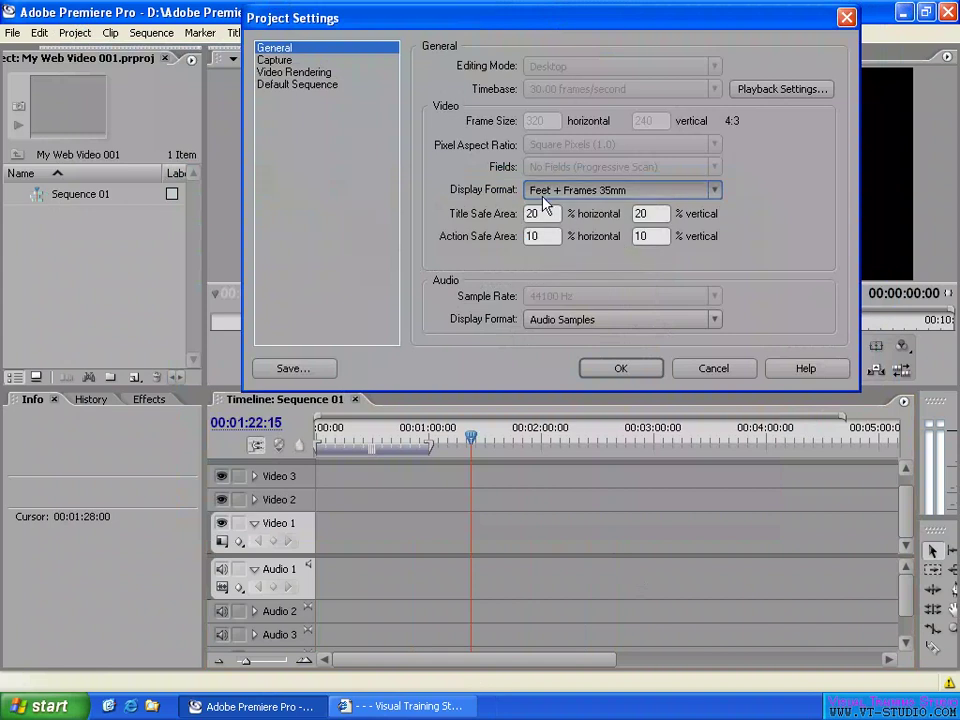
{"action": "left_click", "coordinate": [619, 369]}
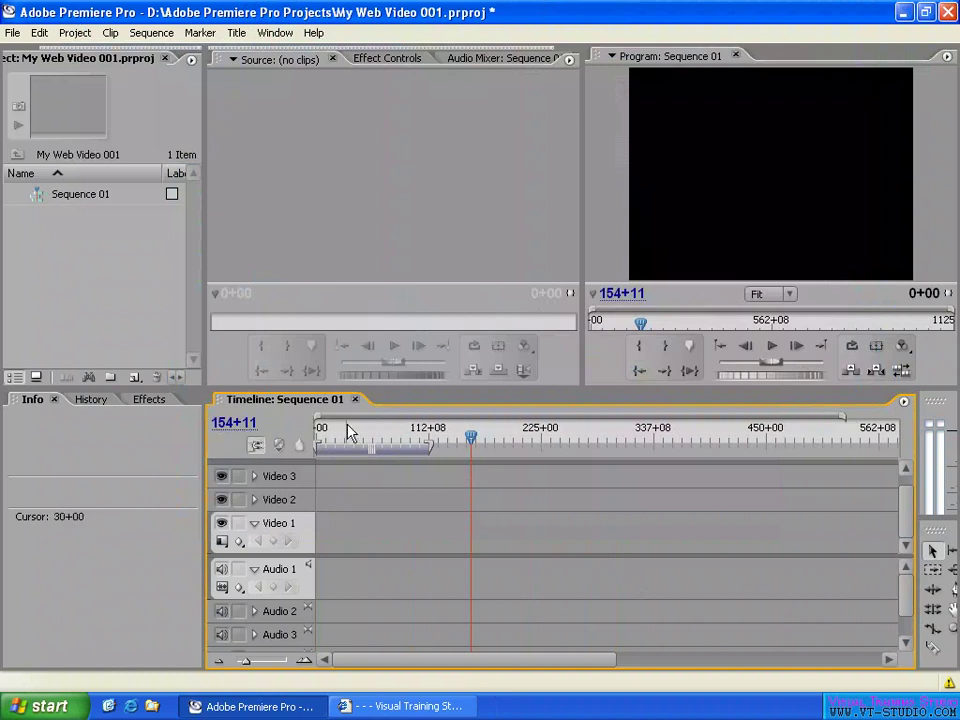
Restore the video display format to 30 fps Timecode, review the audio display format choices without changing them, and apply the settings
{"action": "left_click", "coordinate": [75, 32]}
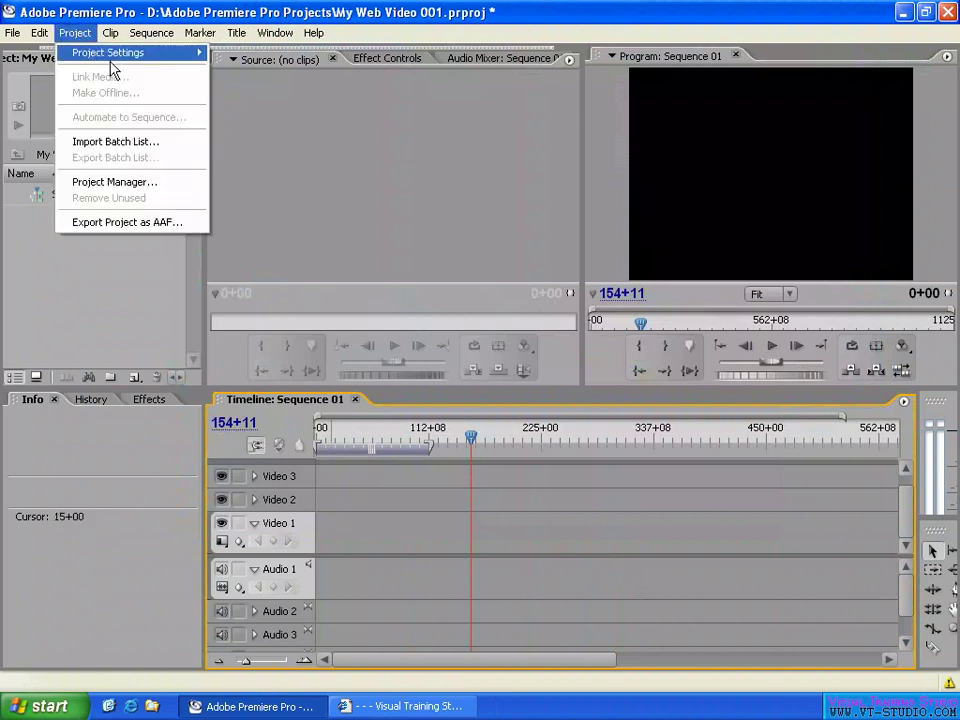
{"action": "mouse_move", "coordinate": [108, 52]}
{"action": "left_click", "coordinate": [298, 54]}
{"action": "left_click", "coordinate": [529, 337]}
{"action": "left_click", "coordinate": [527, 358]}
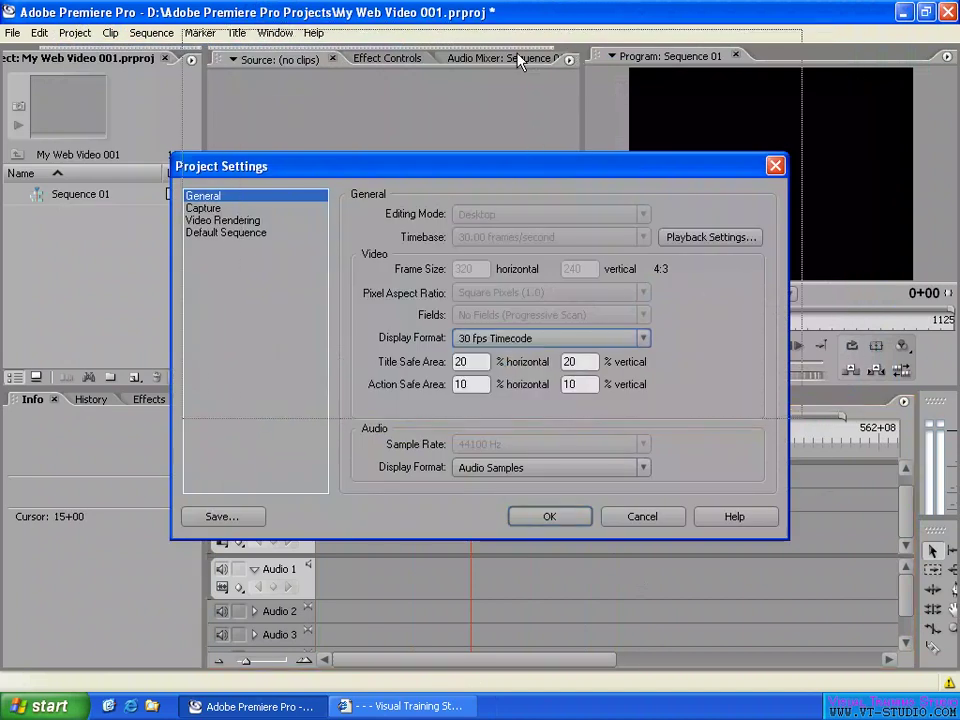
{"action": "left_click_drag", "start_coordinate": [535, 166], "coordinate": [548, 44]}
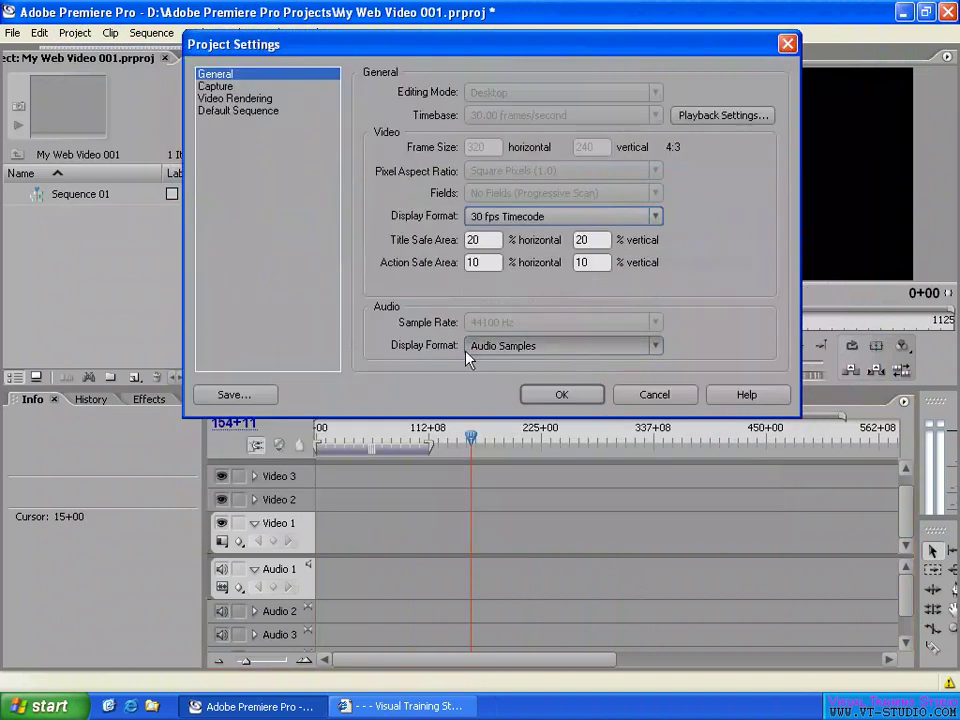
{"action": "left_click", "coordinate": [548, 350]}
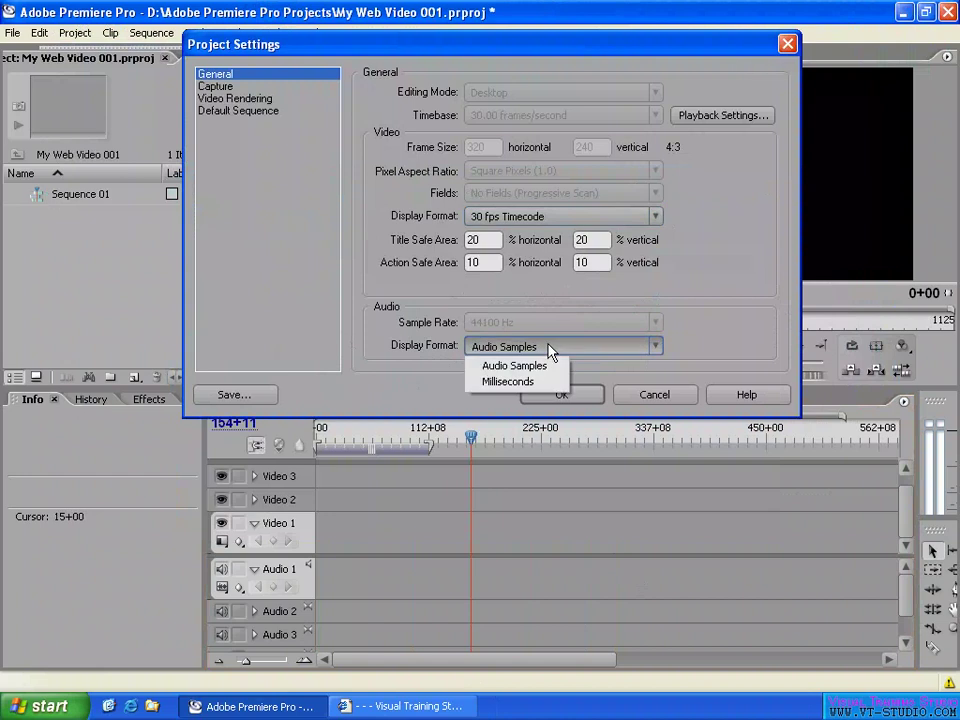
{"action": "left_click", "coordinate": [600, 375]}
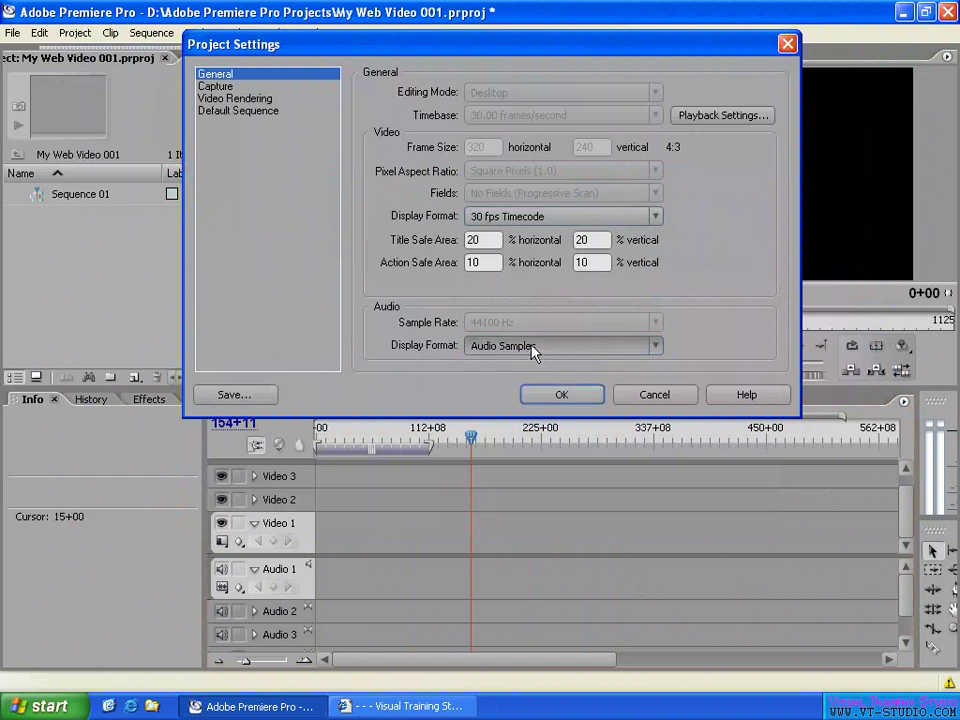
{"action": "left_click", "coordinate": [568, 396]}
Switch the Sequence 01 timeline to audio units and move the playhead to 00:01:29:00000
{"action": "left_click", "coordinate": [905, 402]}
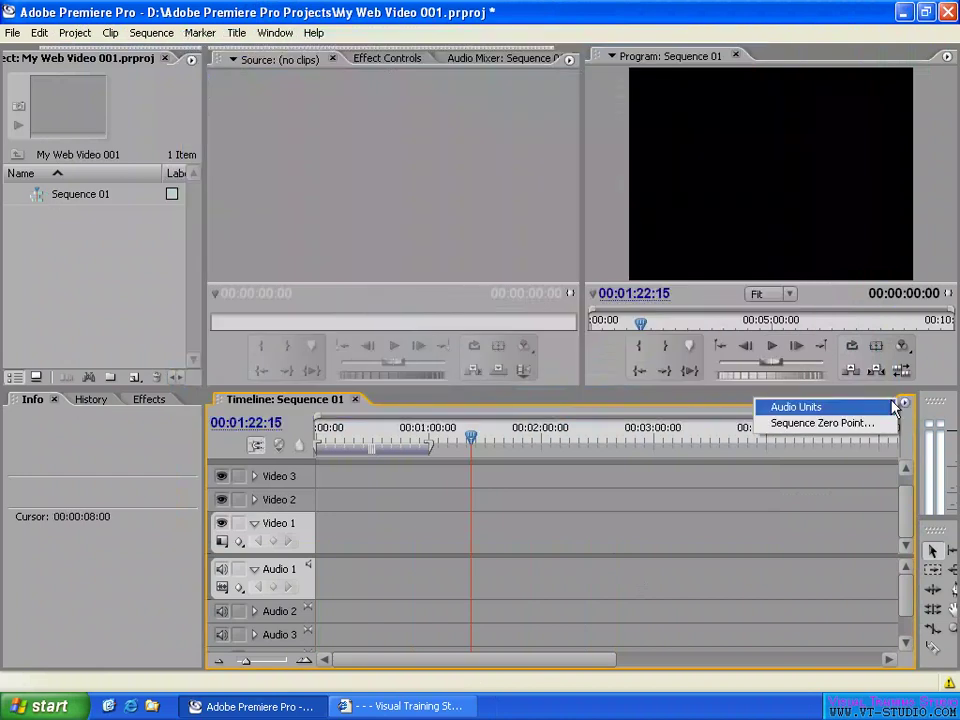
{"action": "left_click", "coordinate": [799, 410]}
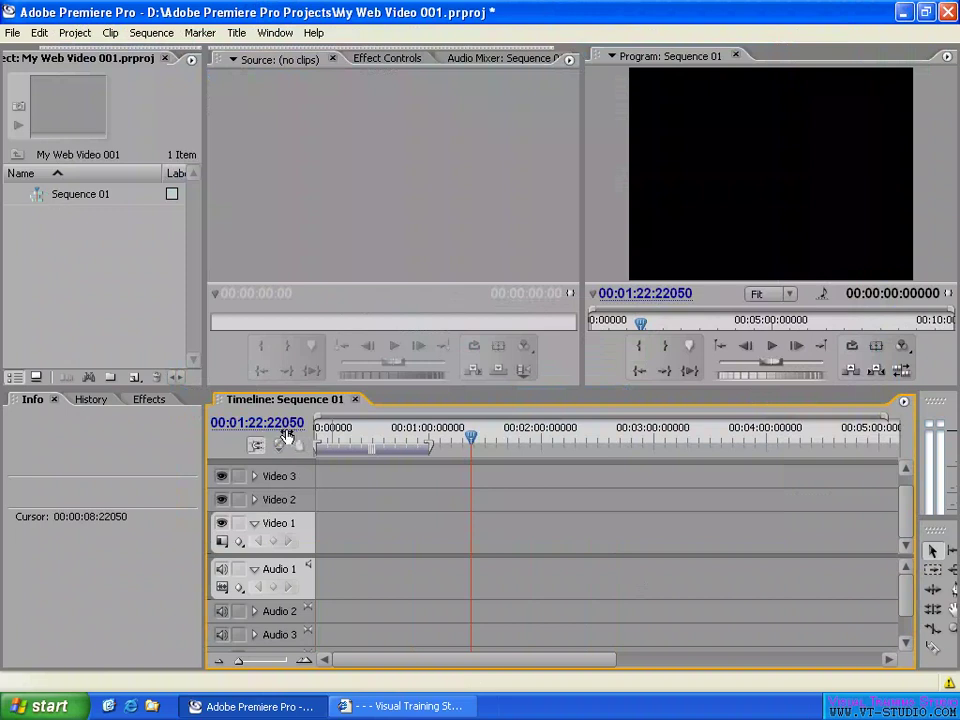
{"action": "left_click_drag", "start_coordinate": [471, 437], "coordinate": [484, 443]}
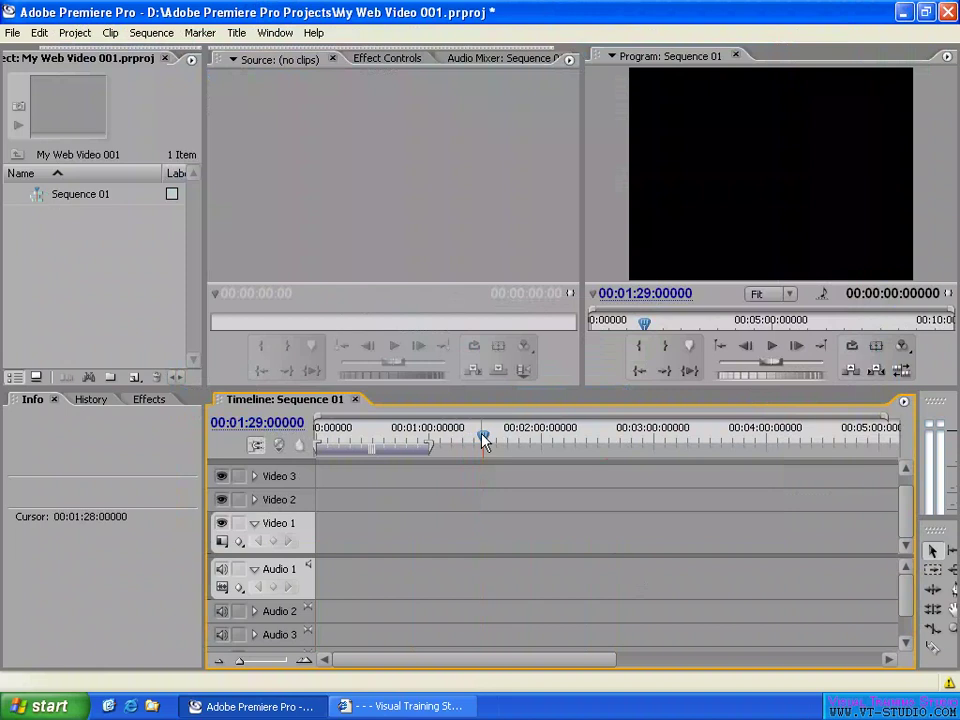
Magnify the time ruler around the playhead and move the playhead slightly forward to about 00:01:29:01335
{"action": "key", "text": "equal"}
{"action": "key", "text": "equal"}
{"action": "key", "text": "equal"}
{"action": "key", "text": "equal"}
{"action": "key", "text": "equal"}
{"action": "key", "text": "equal"}
{"action": "mouse_move", "coordinate": [609, 440]}
{"action": "left_mouse_down"}
{"action": "mouse_move", "coordinate": [638, 439]}
{"action": "mouse_move", "coordinate": [621, 437]}
{"action": "left_mouse_up"}
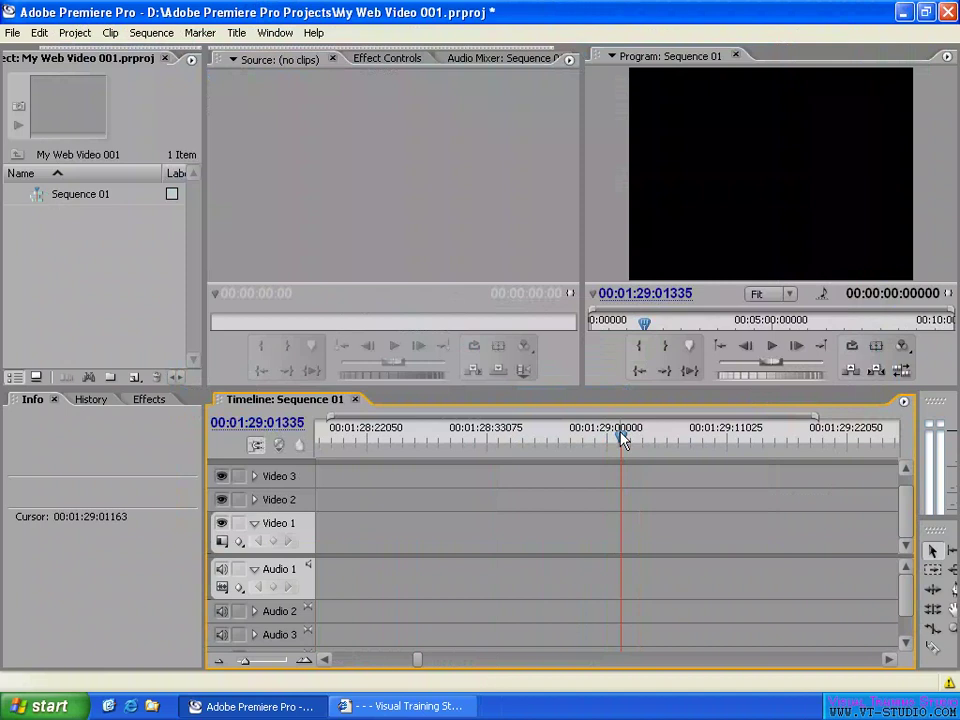
Turn off audio units for the timeline and move the playhead frame by frame to 00:01:29:00
{"action": "left_click", "coordinate": [904, 401]}
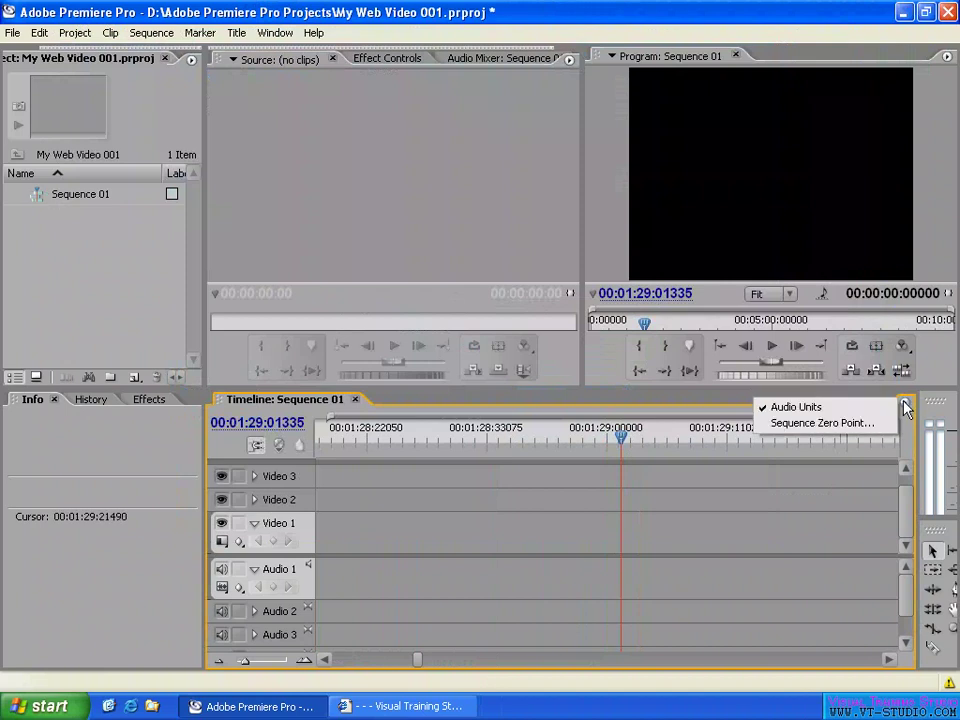
{"action": "left_click", "coordinate": [808, 408]}
{"action": "mouse_move", "coordinate": [622, 442]}
{"action": "left_mouse_down"}
{"action": "mouse_move", "coordinate": [610, 442]}
{"action": "mouse_move", "coordinate": [624, 437]}
{"action": "left_mouse_up"}
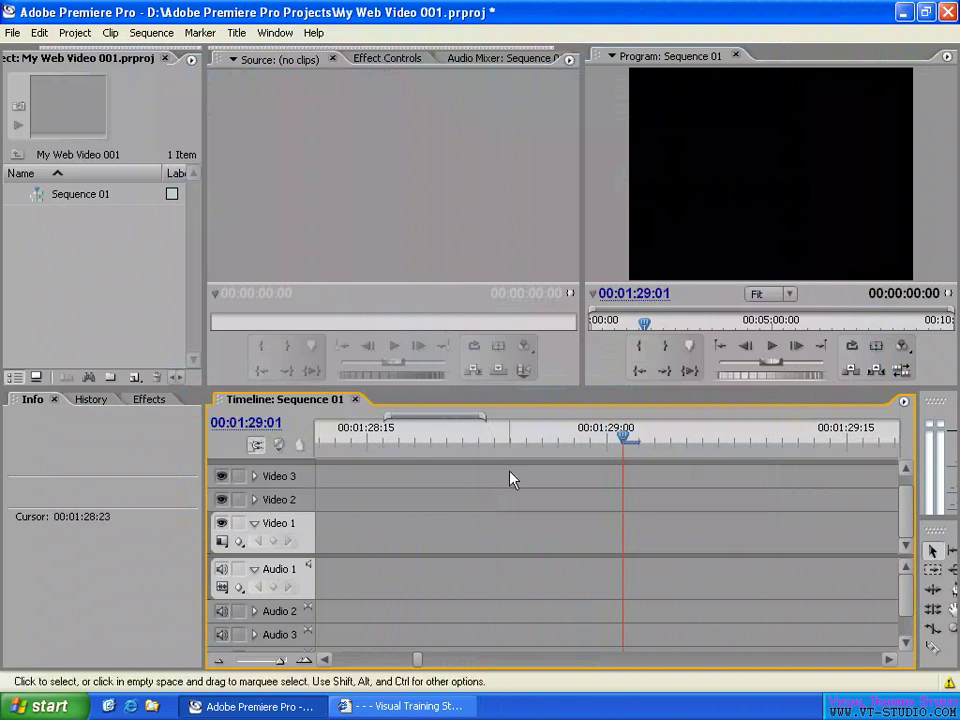
{"action": "mouse_move", "coordinate": [628, 445]}
{"action": "left_mouse_down"}
{"action": "mouse_move", "coordinate": [726, 443]}
{"action": "mouse_move", "coordinate": [519, 443]}
{"action": "mouse_move", "coordinate": [630, 444]}
{"action": "left_mouse_up"}
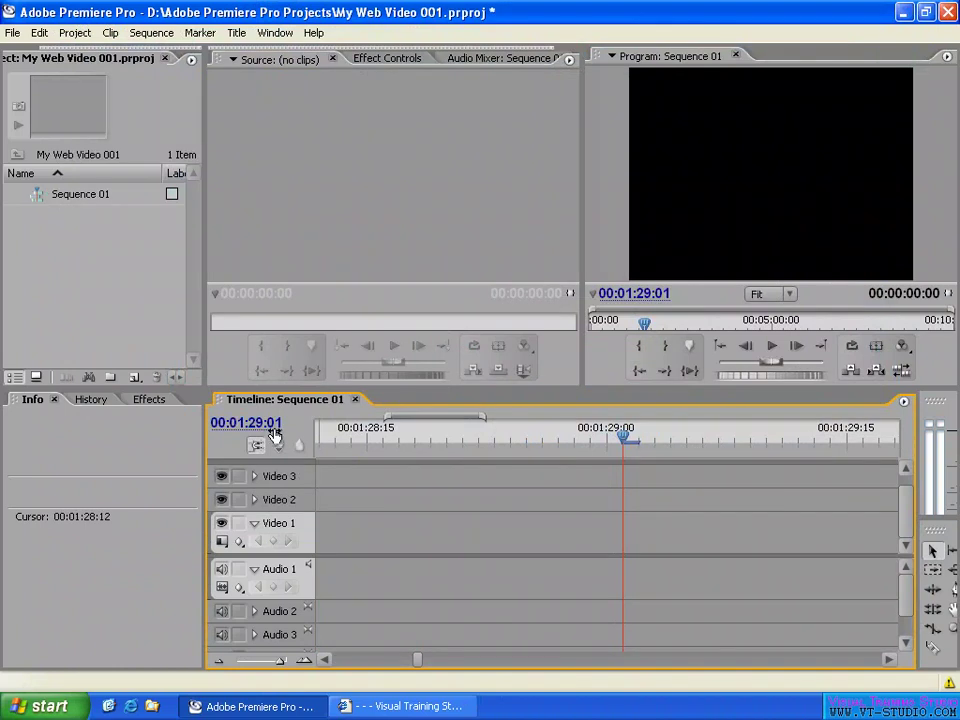
{"action": "mouse_move", "coordinate": [612, 447]}
{"action": "left_mouse_down"}
{"action": "mouse_move", "coordinate": [660, 443]}
{"action": "mouse_move", "coordinate": [608, 443]}
{"action": "left_mouse_up"}
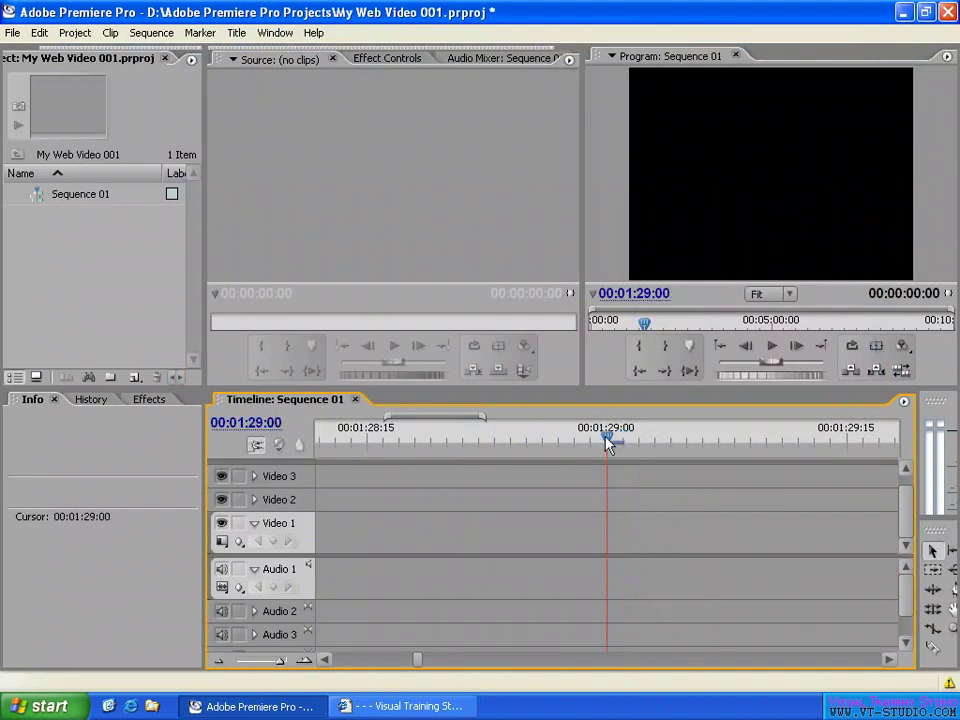
Turn audio units on again for the Sequence 01 timeline
{"action": "left_click", "coordinate": [904, 402]}
{"action": "left_click", "coordinate": [852, 408]}
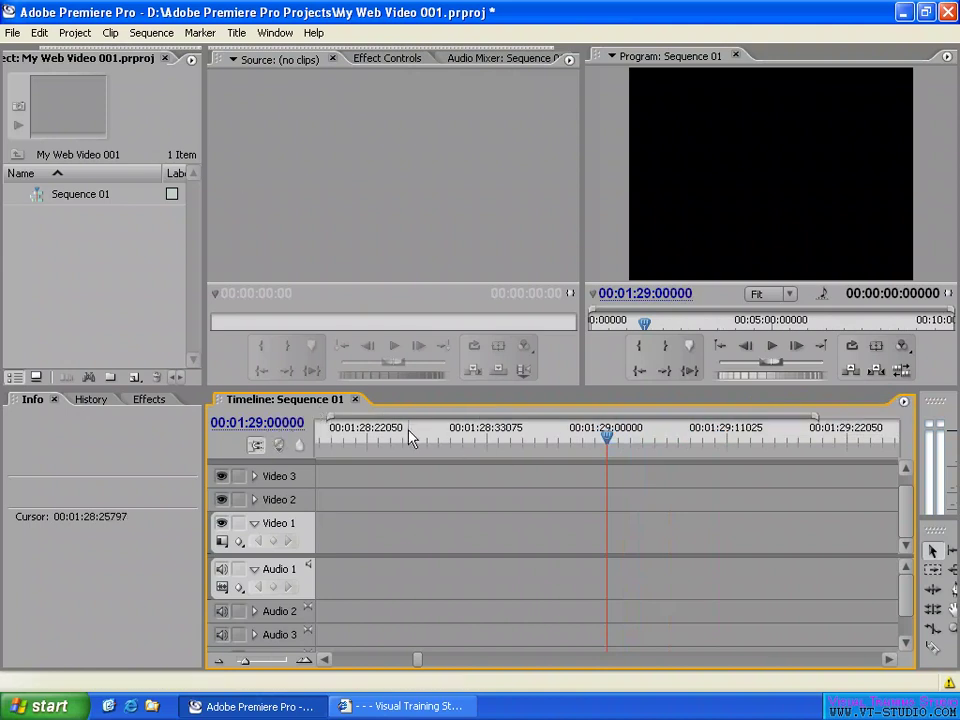
Set the project's audio display format to Milliseconds and move the playhead back to 00:01:28.961
{"action": "left_click", "coordinate": [76, 33]}
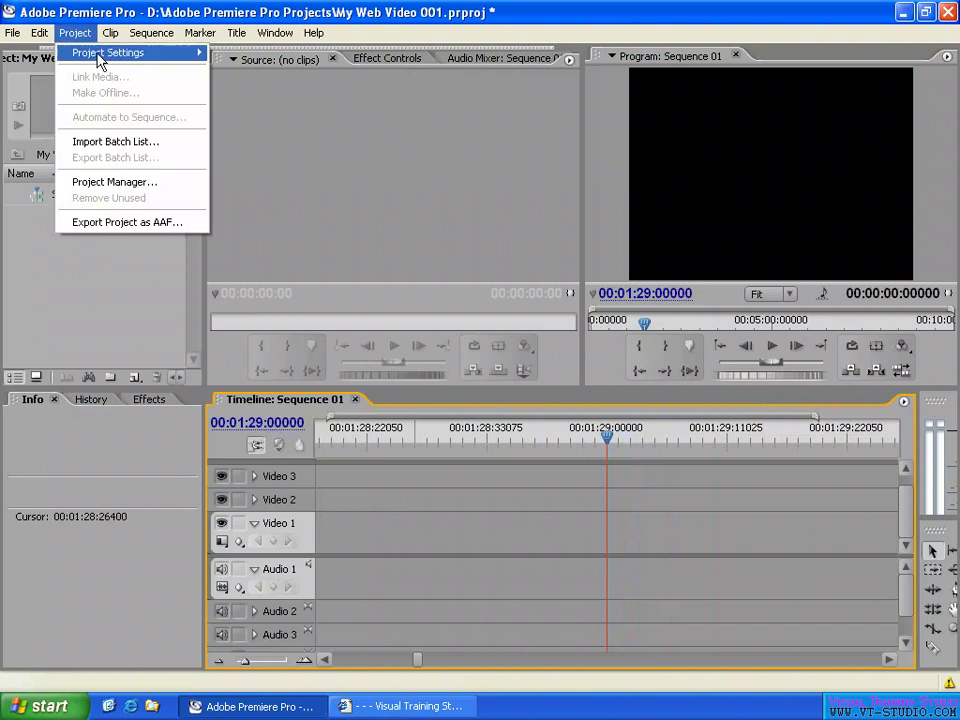
{"action": "mouse_move", "coordinate": [130, 52]}
{"action": "left_click", "coordinate": [287, 52]}
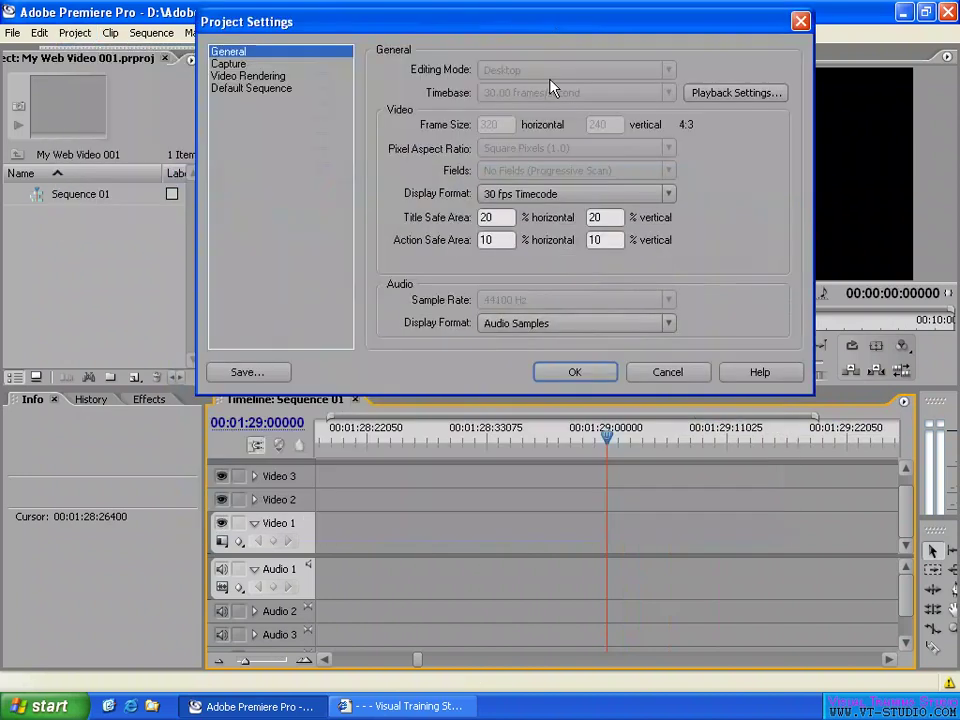
{"action": "left_click", "coordinate": [574, 323]}
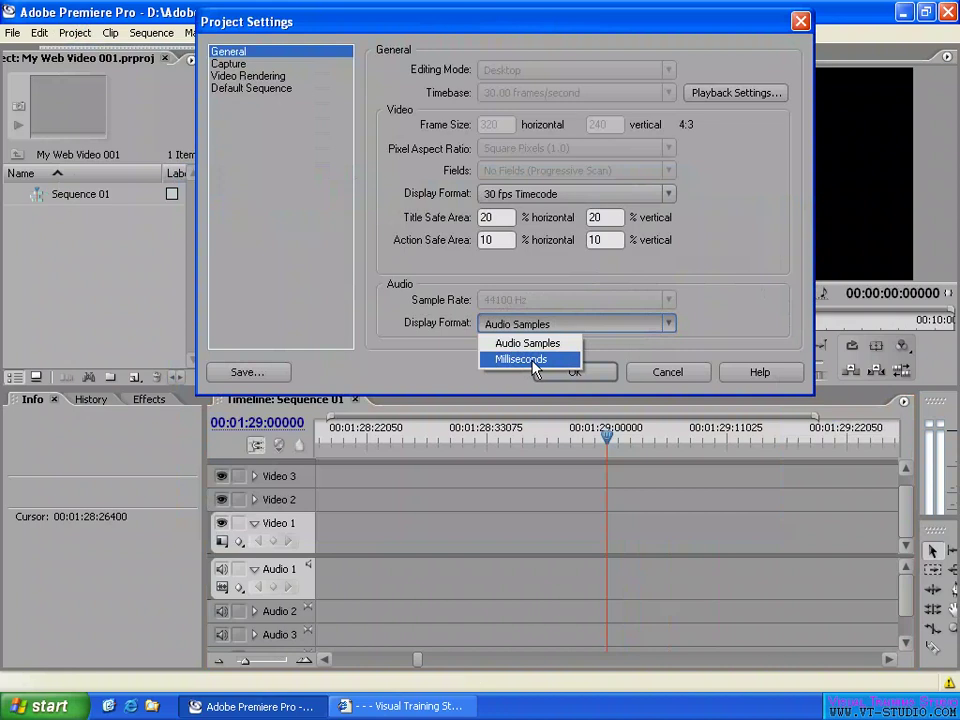
{"action": "left_click", "coordinate": [527, 362]}
{"action": "left_click", "coordinate": [573, 373]}
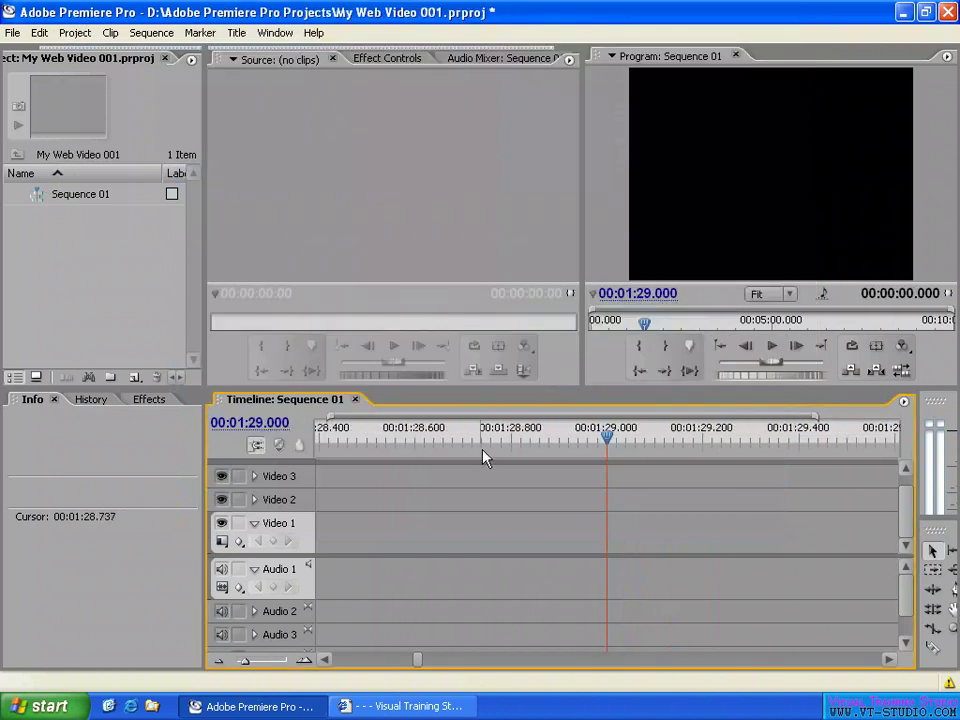
{"action": "left_click", "coordinate": [608, 440]}
{"action": "left_click_drag", "start_coordinate": [608, 440], "coordinate": [587, 440]}
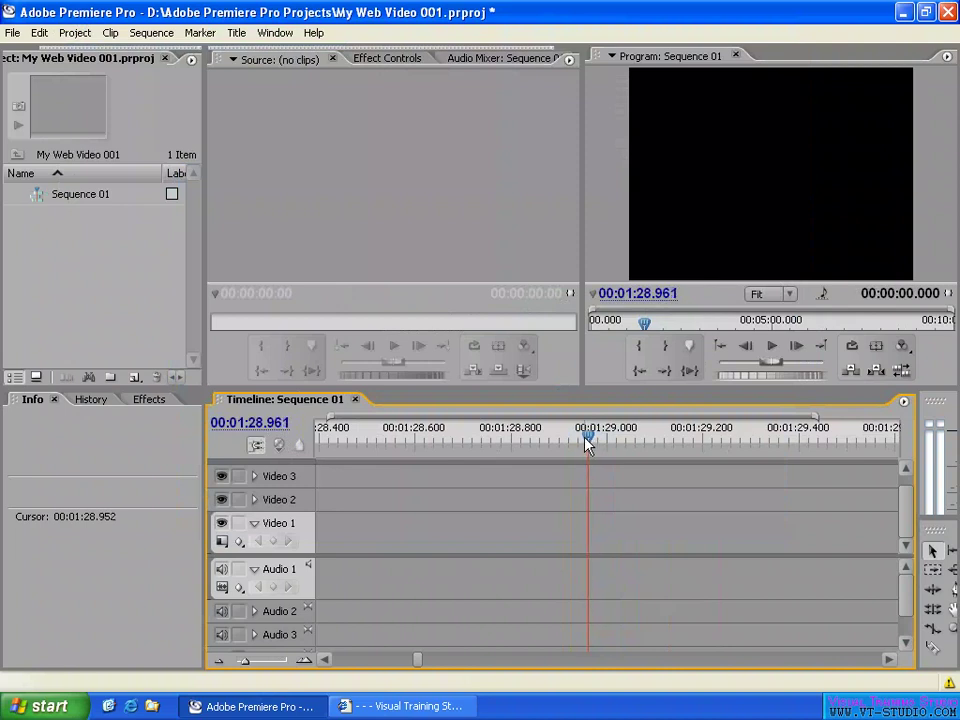
Set the project's audio display format to Audio Samples and move the playhead to 00:01:28:42507
{"action": "left_click", "coordinate": [75, 32]}
{"action": "mouse_move", "coordinate": [88, 57]}
{"action": "left_click", "coordinate": [245, 52]}
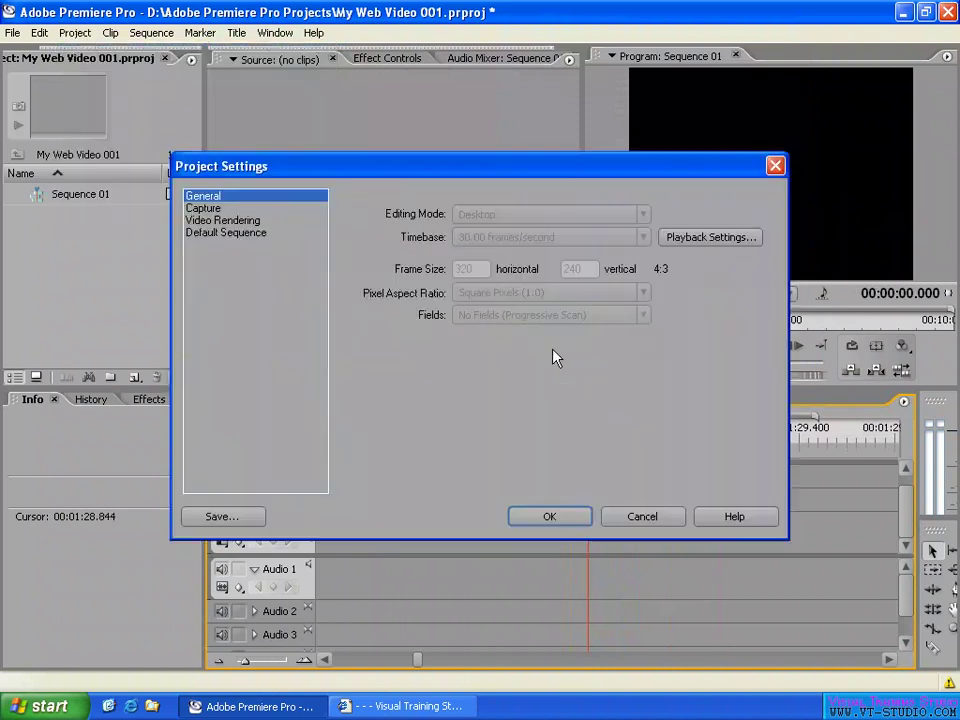
{"action": "left_click", "coordinate": [533, 468]}
{"action": "left_click", "coordinate": [502, 487]}
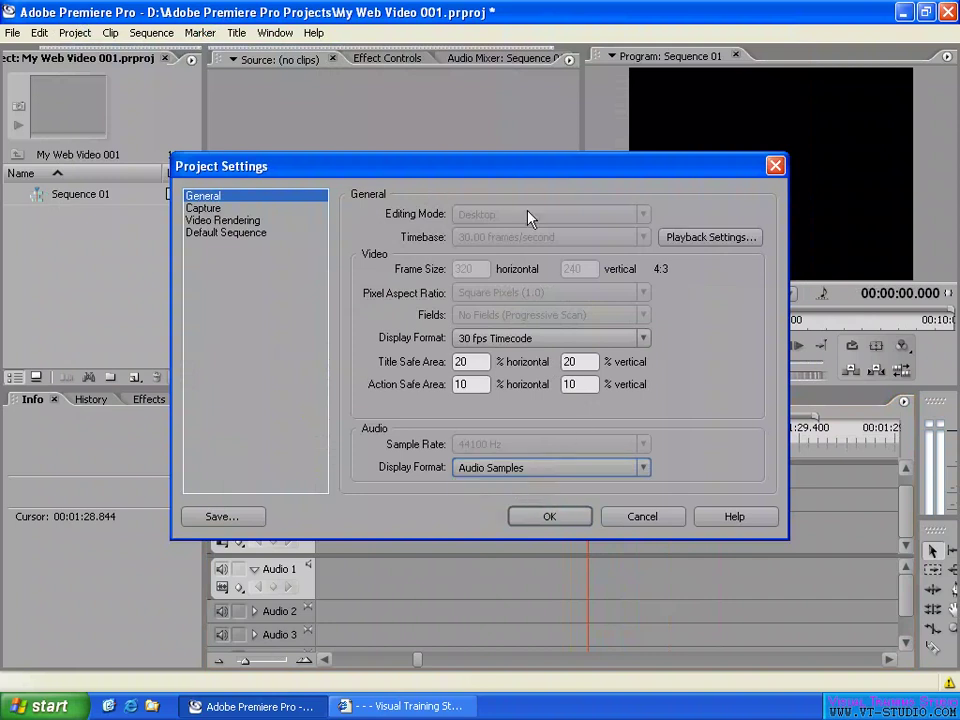
{"action": "left_click_drag", "start_coordinate": [525, 163], "coordinate": [536, 17]}
{"action": "left_click", "coordinate": [574, 358]}
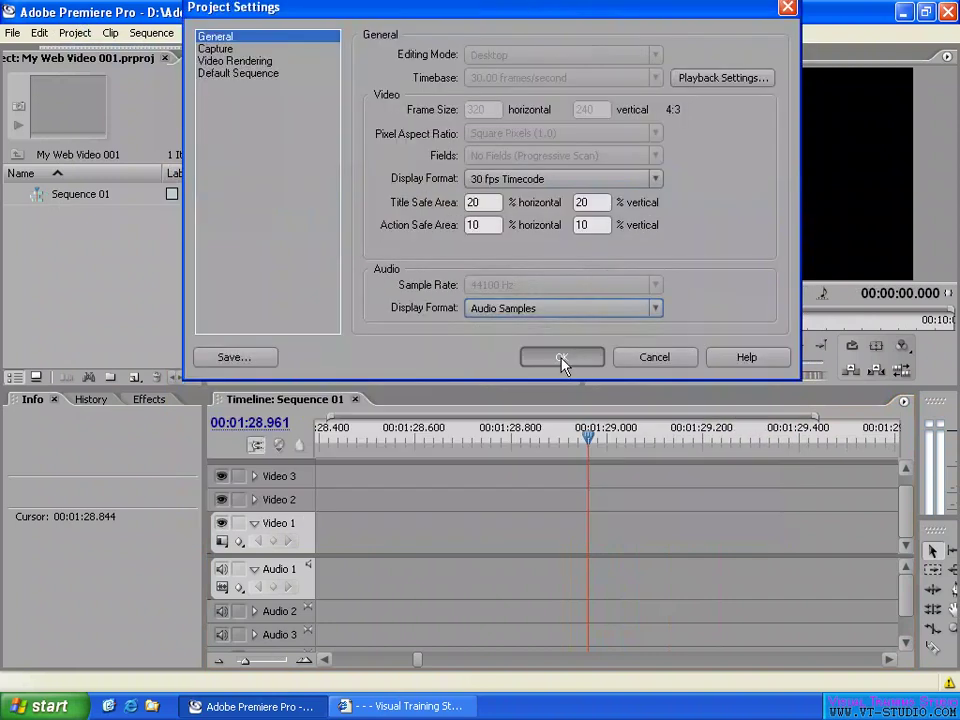
{"action": "left_click_drag", "start_coordinate": [562, 364], "coordinate": [591, 444]}
{"action": "left_click", "coordinate": [563, 362]}
{"action": "left_click_drag", "start_coordinate": [590, 445], "coordinate": [591, 444]}
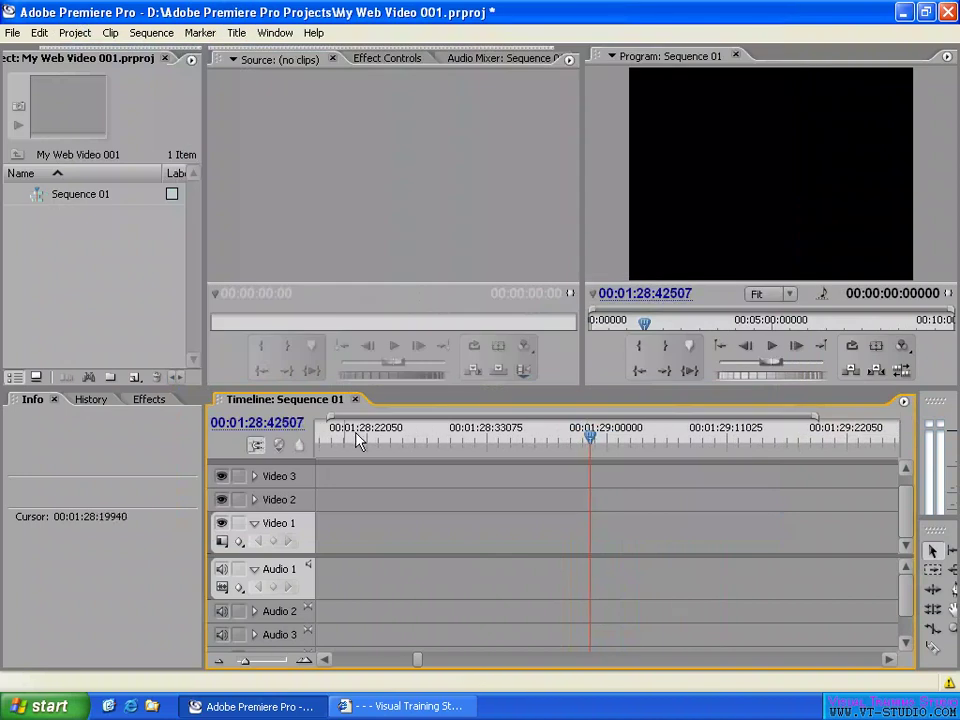
Turn off audio units for the Sequence 01 timeline and move the playhead to 00:01:28:26
{"action": "left_click", "coordinate": [75, 33]}
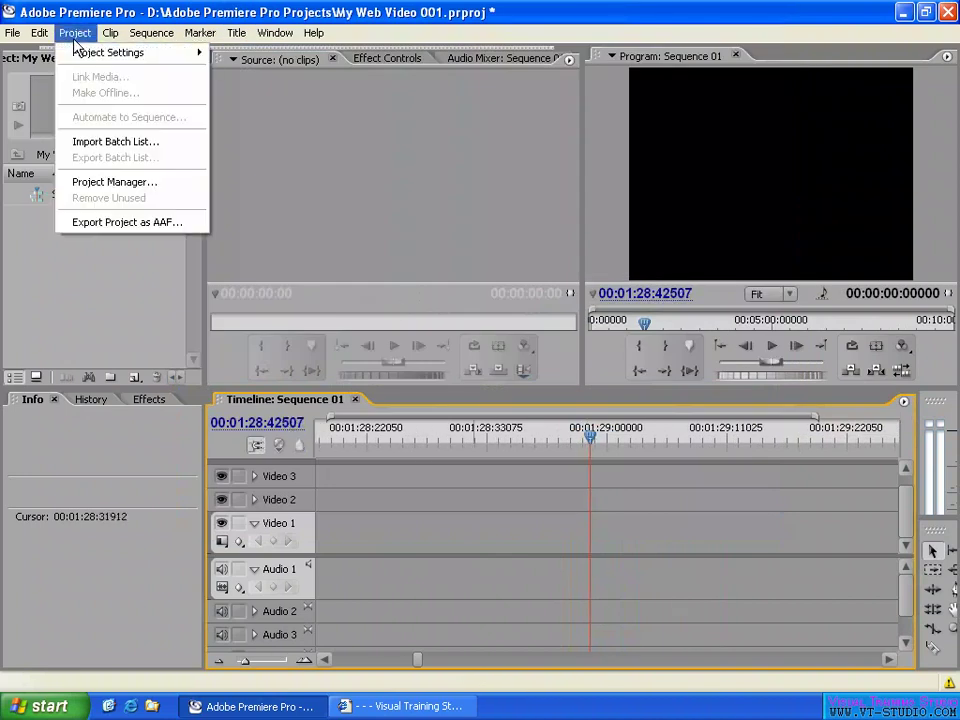
{"action": "left_click", "coordinate": [248, 14]}
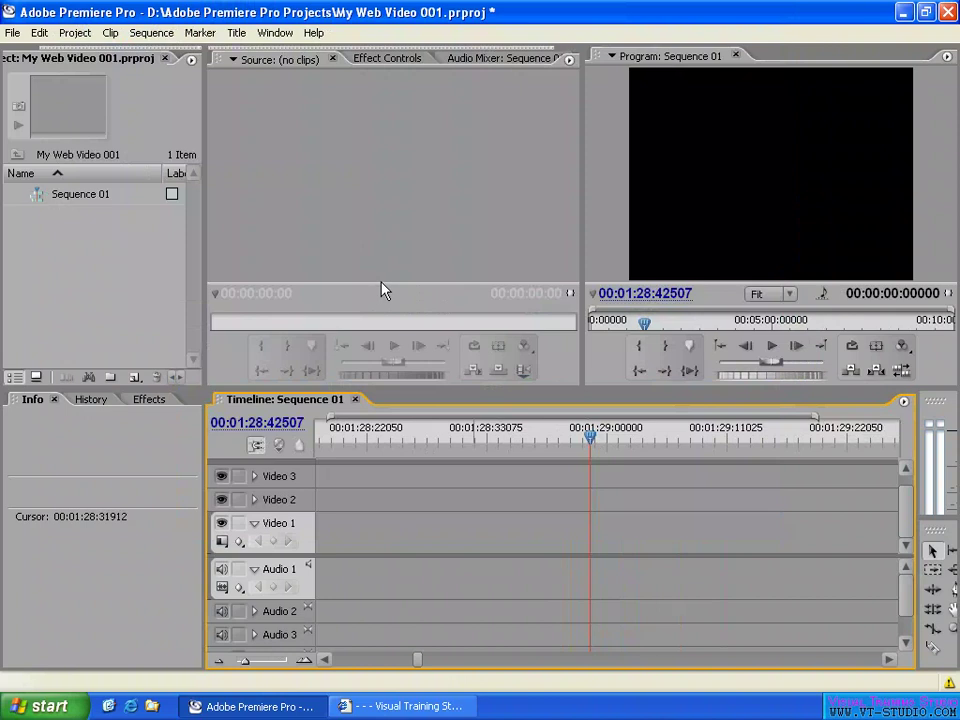
{"action": "left_click", "coordinate": [904, 401]}
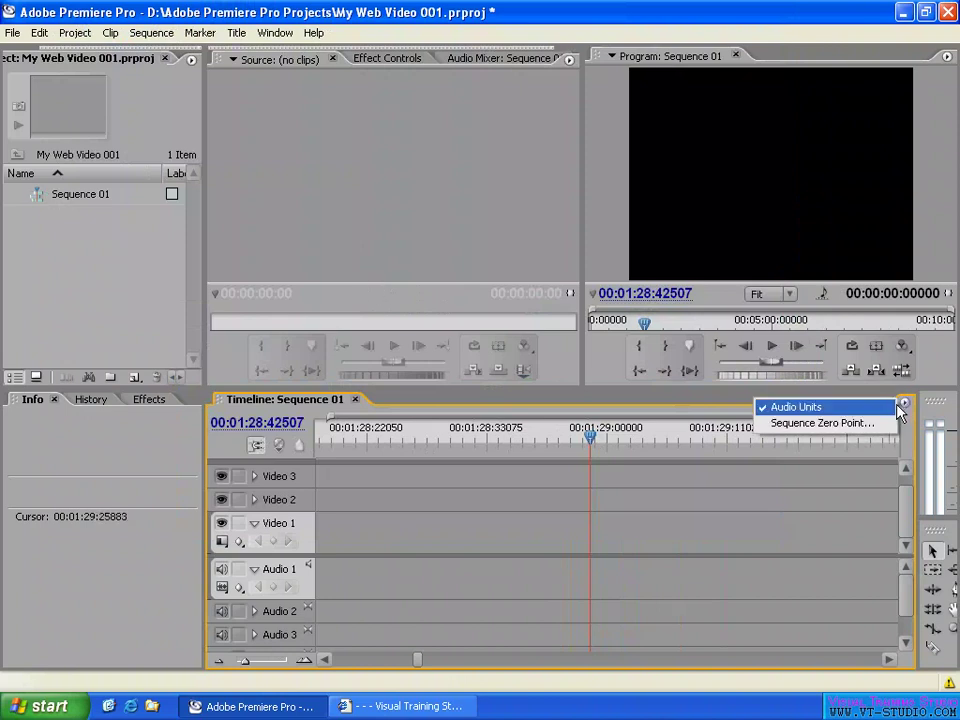
{"action": "left_click", "coordinate": [841, 408]}
{"action": "left_click", "coordinate": [545, 440]}
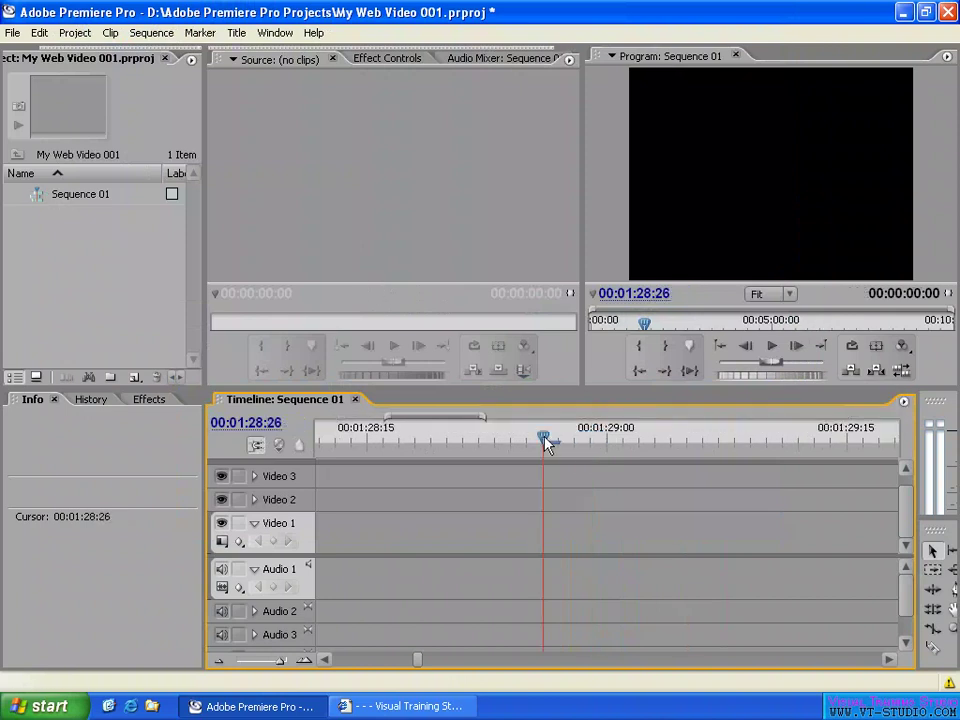
Review the project's capture format and the video rendering preview settings
{"action": "left_click", "coordinate": [75, 33]}
{"action": "mouse_move", "coordinate": [100, 52]}
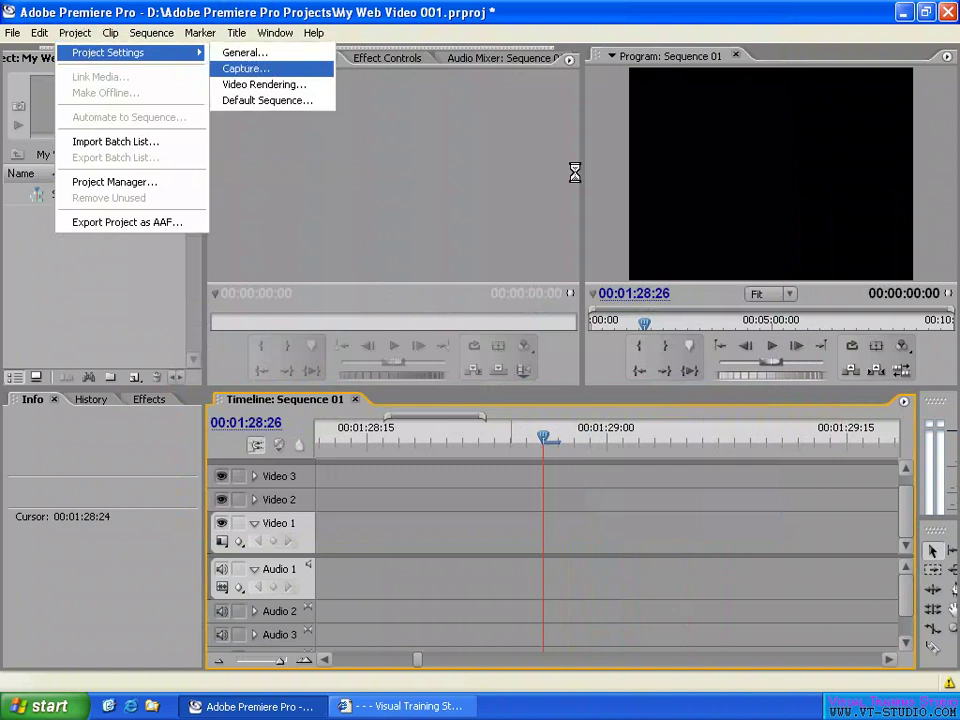
{"action": "left_click", "coordinate": [312, 69]}
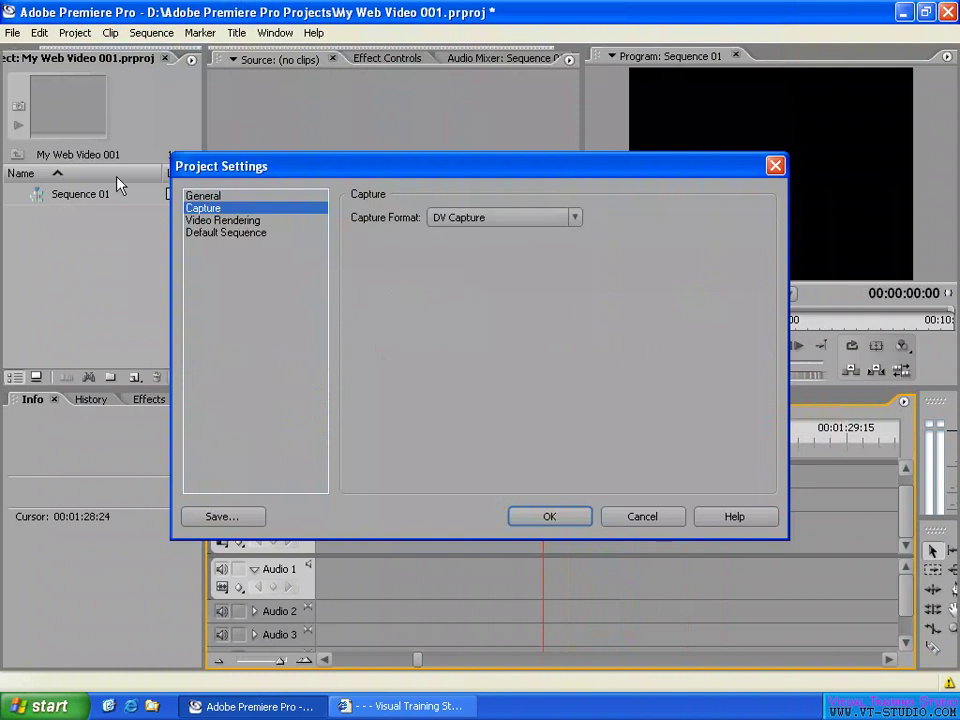
{"action": "left_click", "coordinate": [236, 221]}
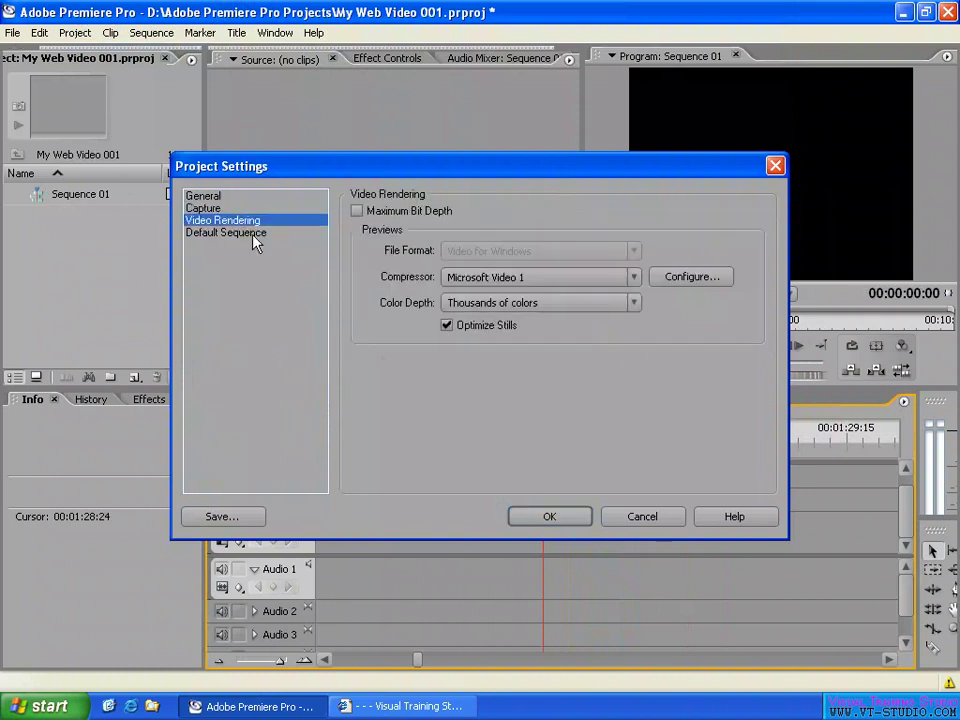
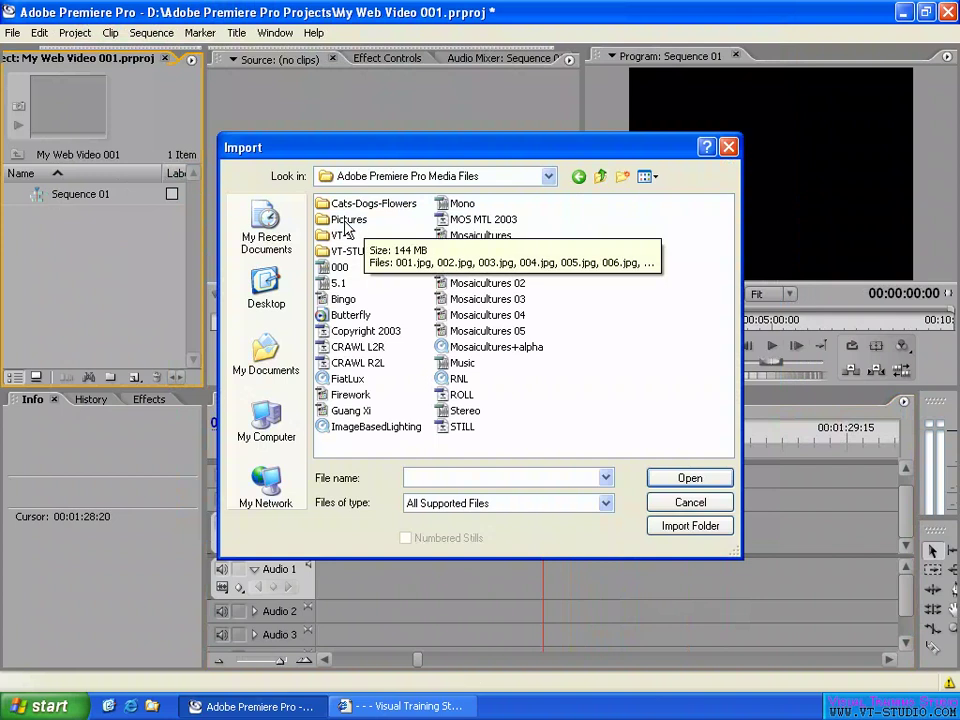
Import the PICT0061 image from the Pictures folder and place it on Video 1 at about 00:01:28:02
{"action": "double_click", "coordinate": [349, 220]}
{"action": "left_click", "coordinate": [624, 378]}
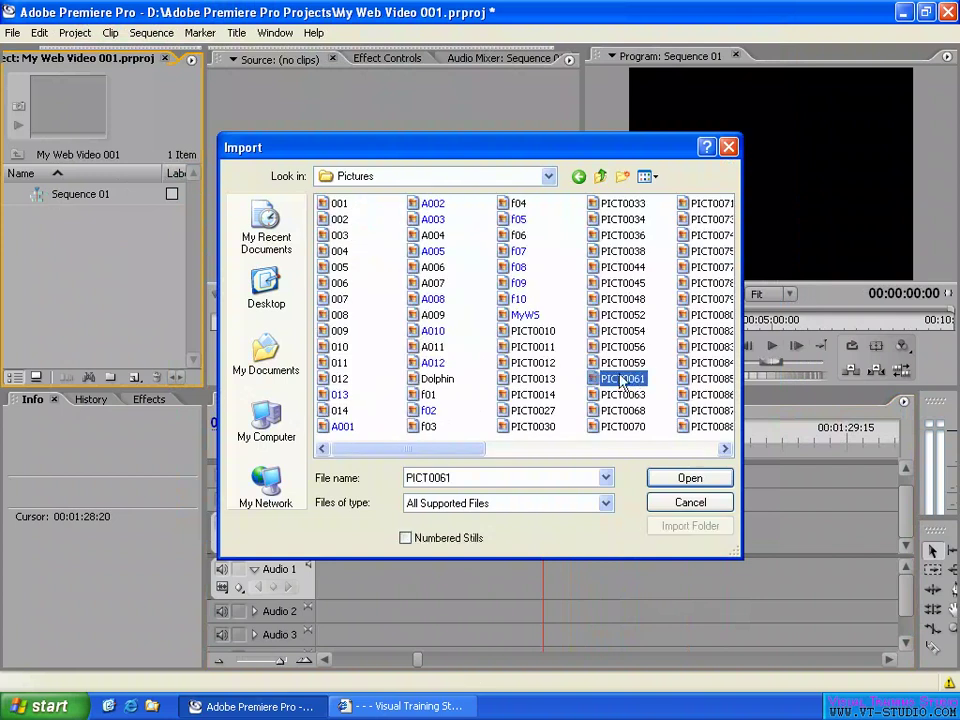
{"action": "left_click", "coordinate": [688, 479]}
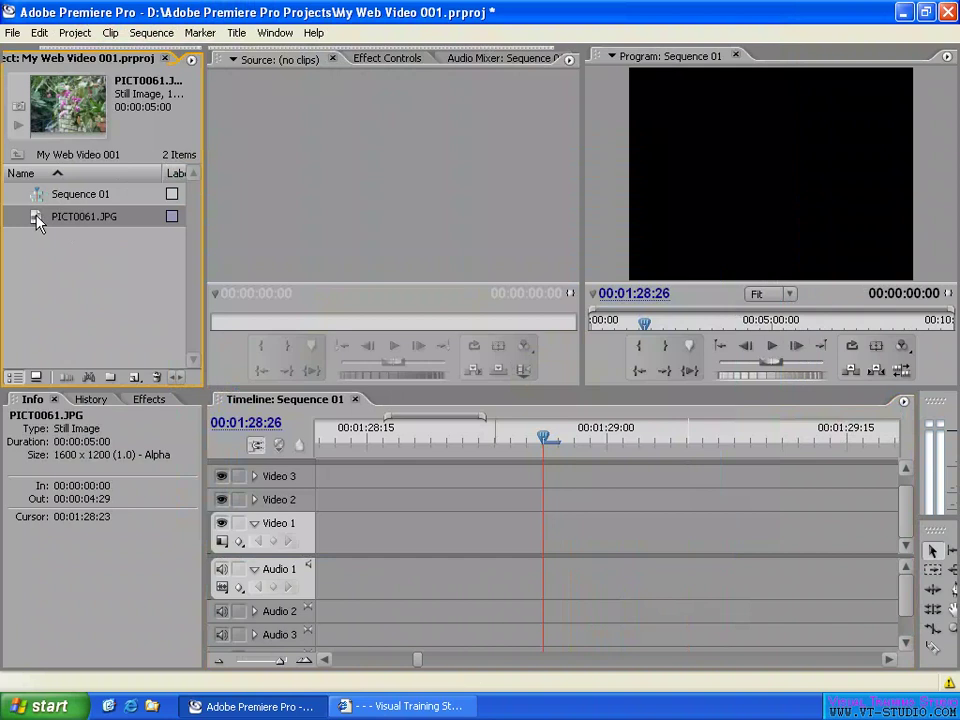
{"action": "left_click_drag", "start_coordinate": [35, 218], "coordinate": [347, 542]}
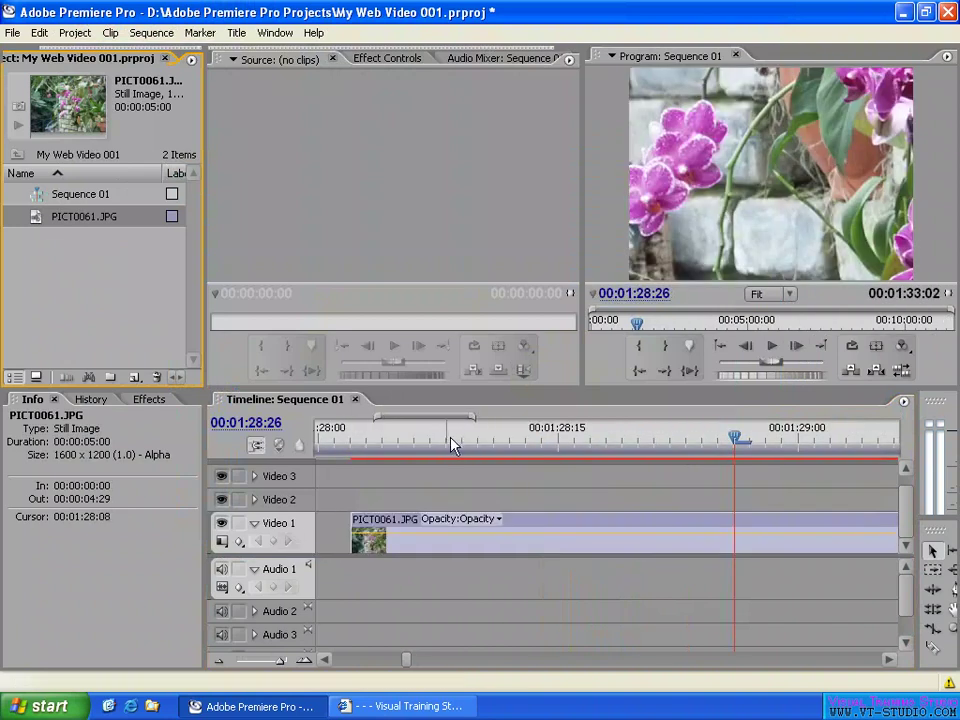
Move the playhead to 00:01:28:12 and shift the PICT0061.JPG clip earlier on Video 1 to start at about 00:00:34:18
{"action": "left_click", "coordinate": [510, 438]}
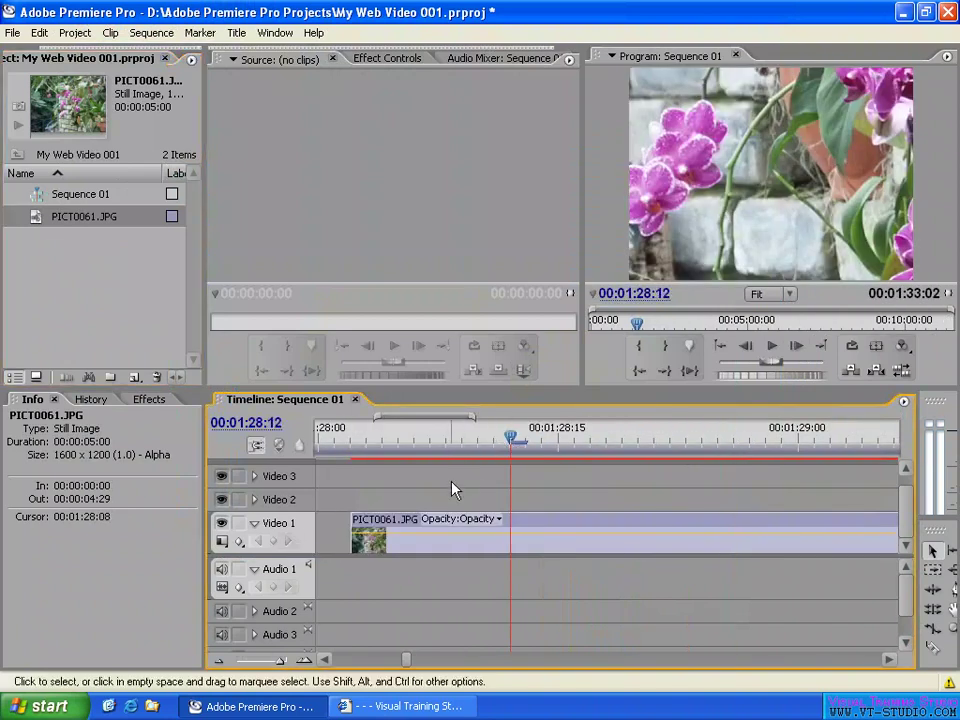
{"action": "key", "text": "backslash"}
{"action": "left_click_drag", "start_coordinate": [772, 535], "coordinate": [503, 536]}
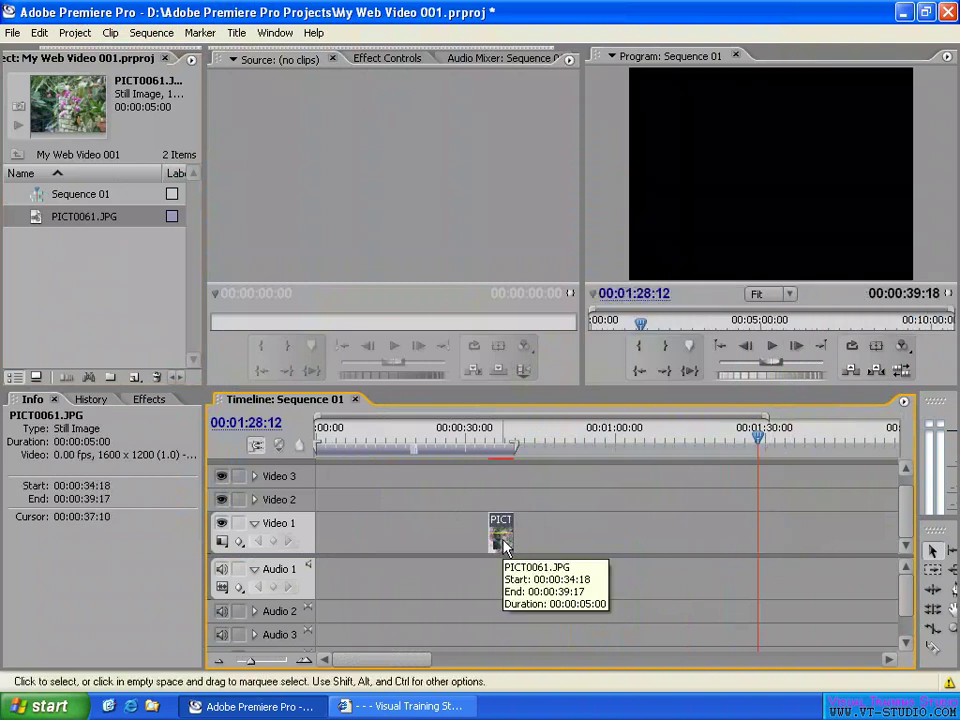
Check the still image default duration in the general preferences
{"action": "left_click", "coordinate": [43, 32]}
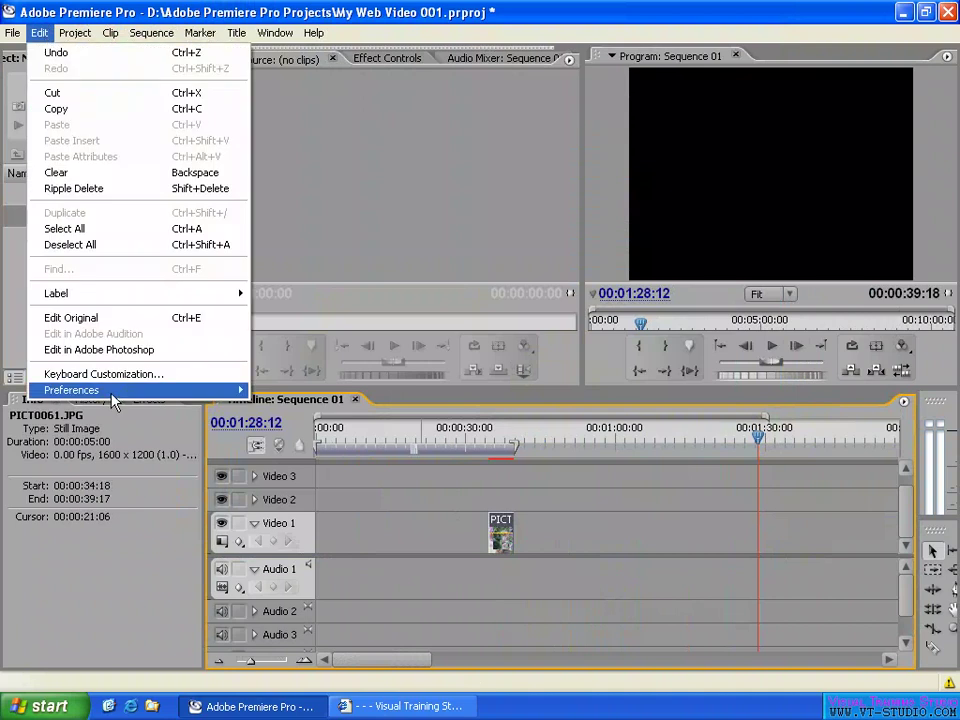
{"action": "mouse_move", "coordinate": [90, 390]}
{"action": "left_click", "coordinate": [298, 391]}
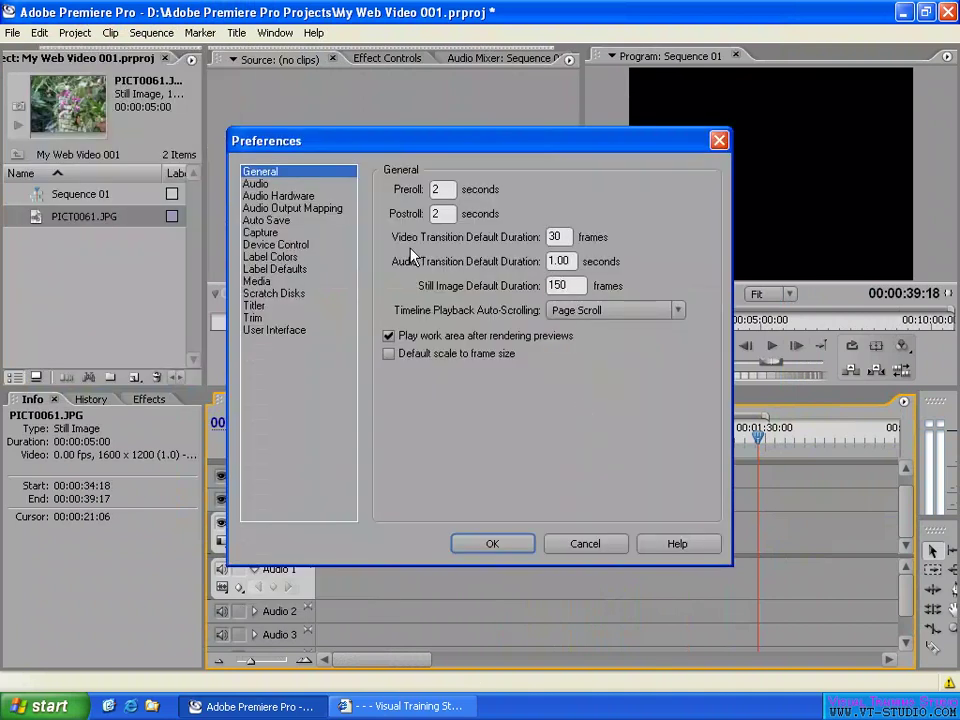
{"action": "double_click", "coordinate": [554, 286]}
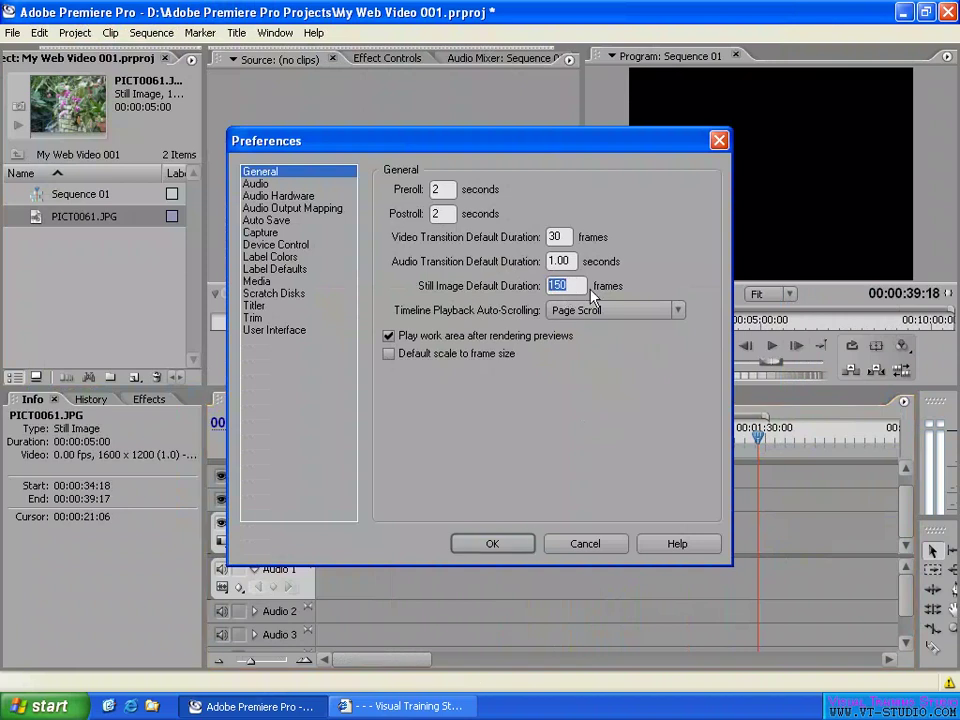
{"action": "left_click", "coordinate": [491, 550]}
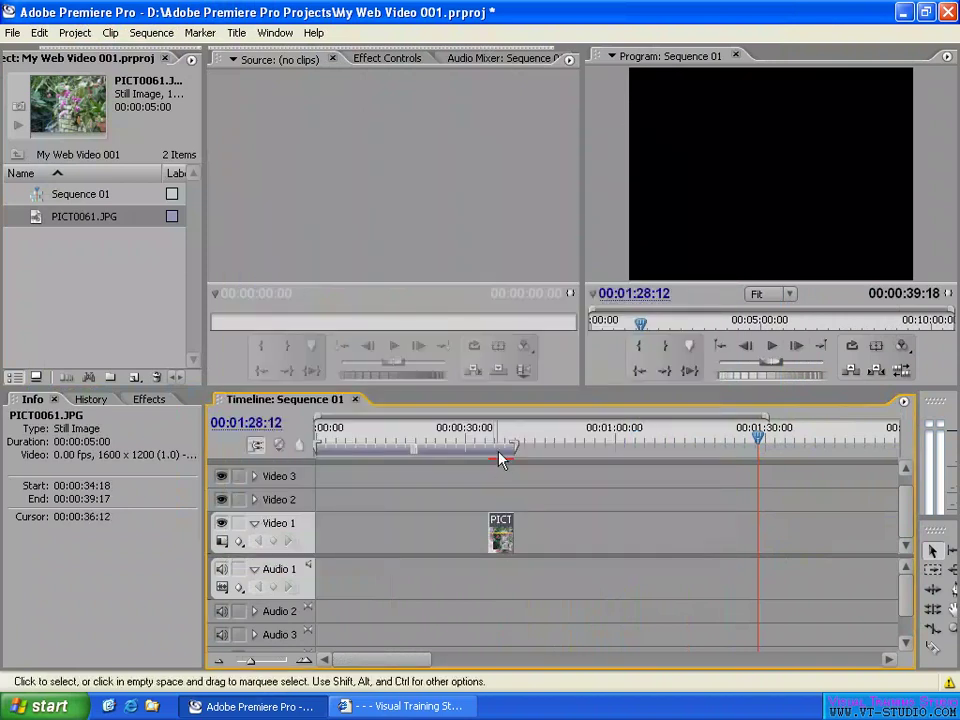
Shift the PICT0061.JPG clip on Video 1 to start at about 00:00:16:05 and place the playhead at 00:00:16:09
{"action": "left_click", "coordinate": [503, 442]}
{"action": "key", "text": "="}
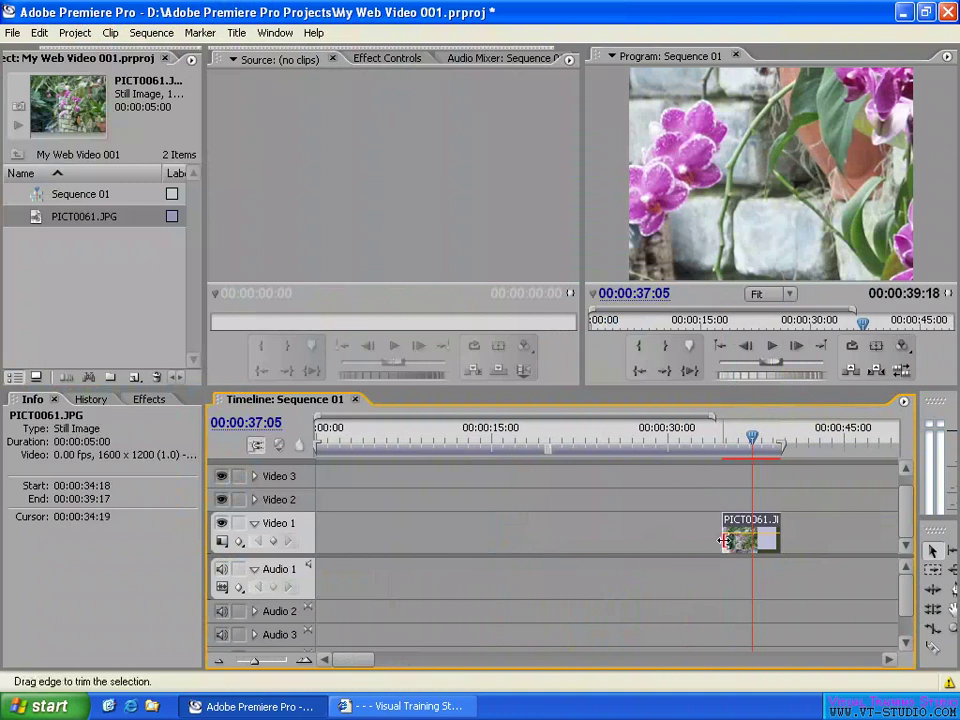
{"action": "left_click_drag", "start_coordinate": [744, 542], "coordinate": [527, 530]}
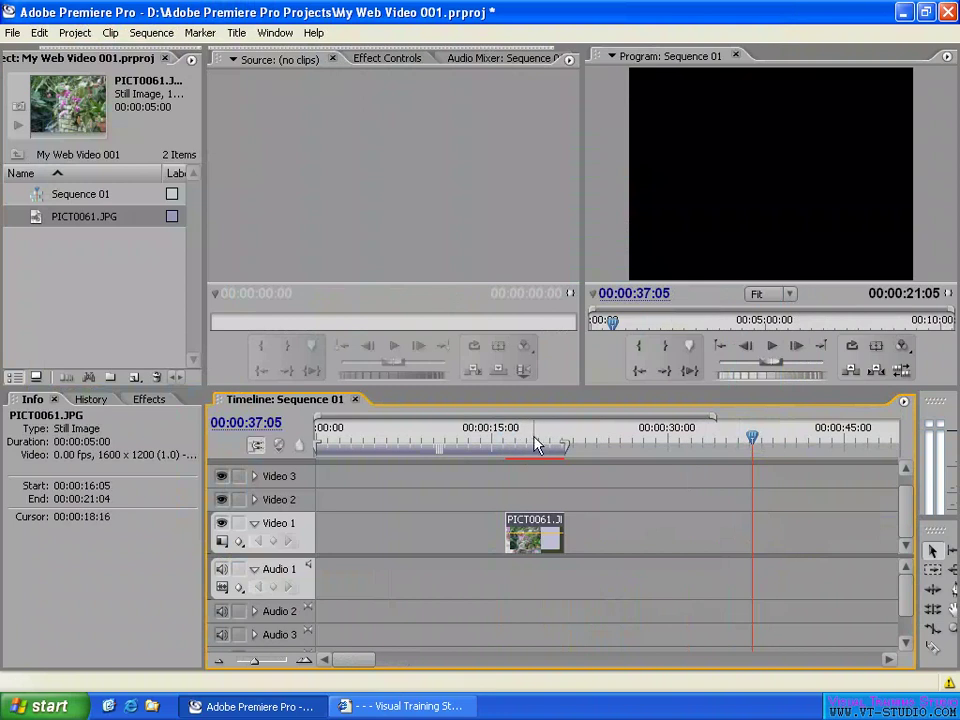
{"action": "left_click_drag", "start_coordinate": [522, 441], "coordinate": [512, 444]}
Turn off Optimize Stills for previews in the project's video rendering settings
{"action": "left_click", "coordinate": [75, 33]}
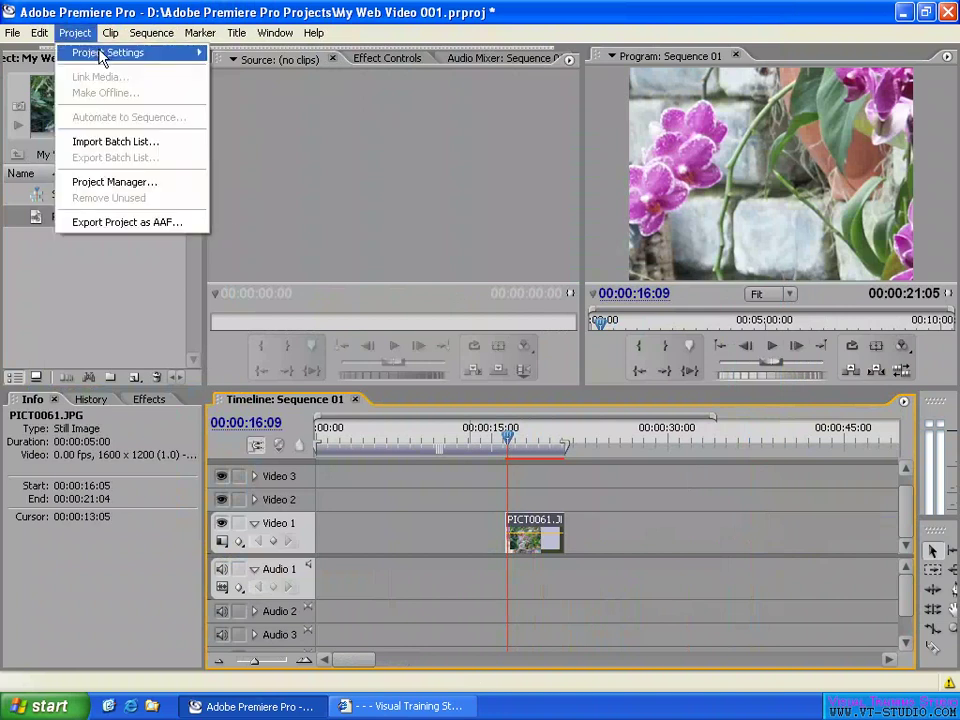
{"action": "mouse_move", "coordinate": [100, 58]}
{"action": "left_click", "coordinate": [200, 84]}
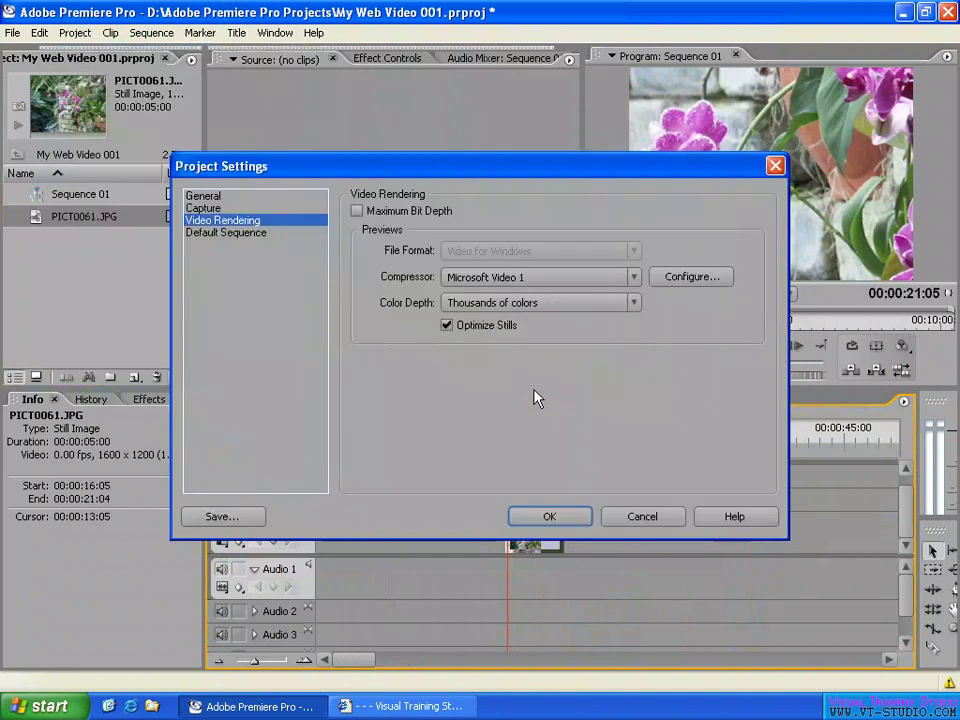
{"action": "left_click", "coordinate": [448, 327]}
{"action": "left_click_drag", "start_coordinate": [503, 174], "coordinate": [514, 73]}
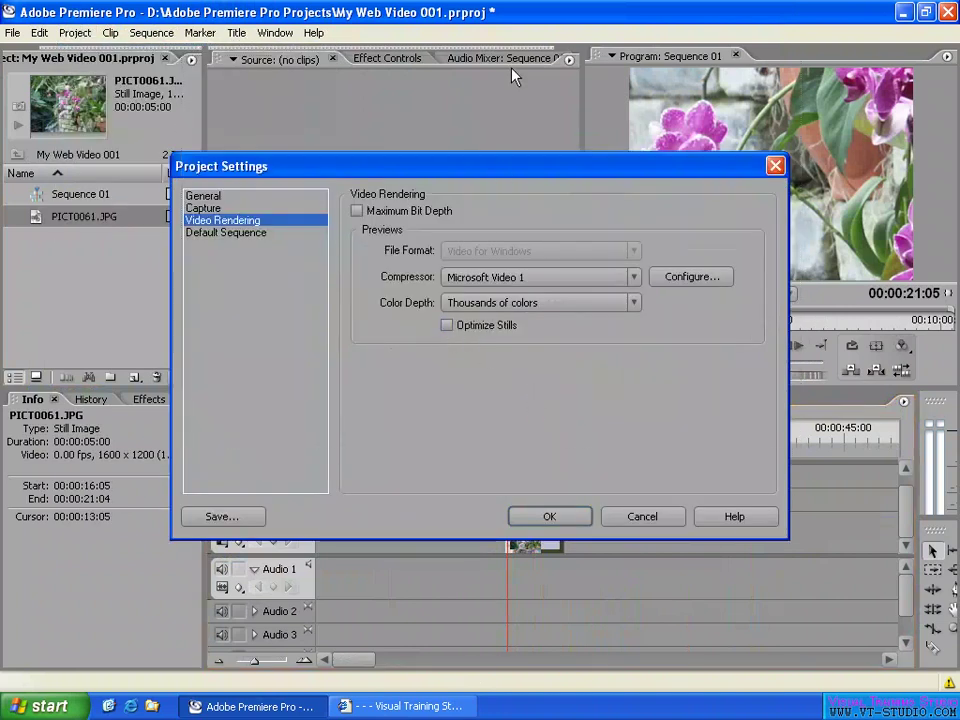
{"action": "left_click", "coordinate": [562, 422]}
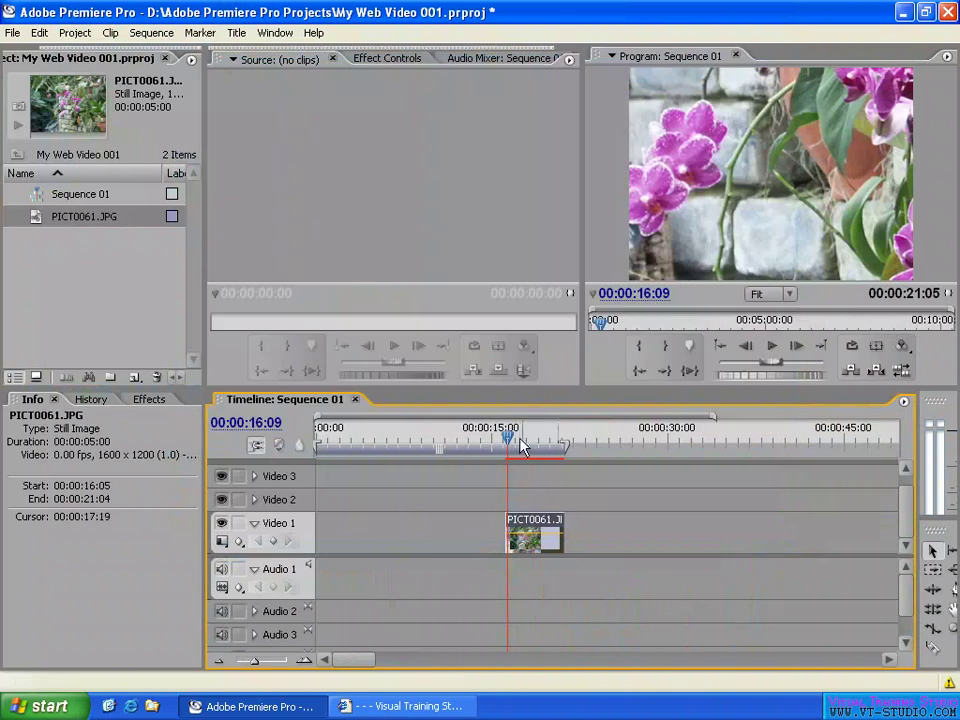
Move the playhead to 00:00:18:12 and split the PICT0061.JPG clip there with the Razor tool
{"action": "left_click", "coordinate": [531, 442]}
{"action": "key", "text": "="}
{"action": "key", "text": "="}
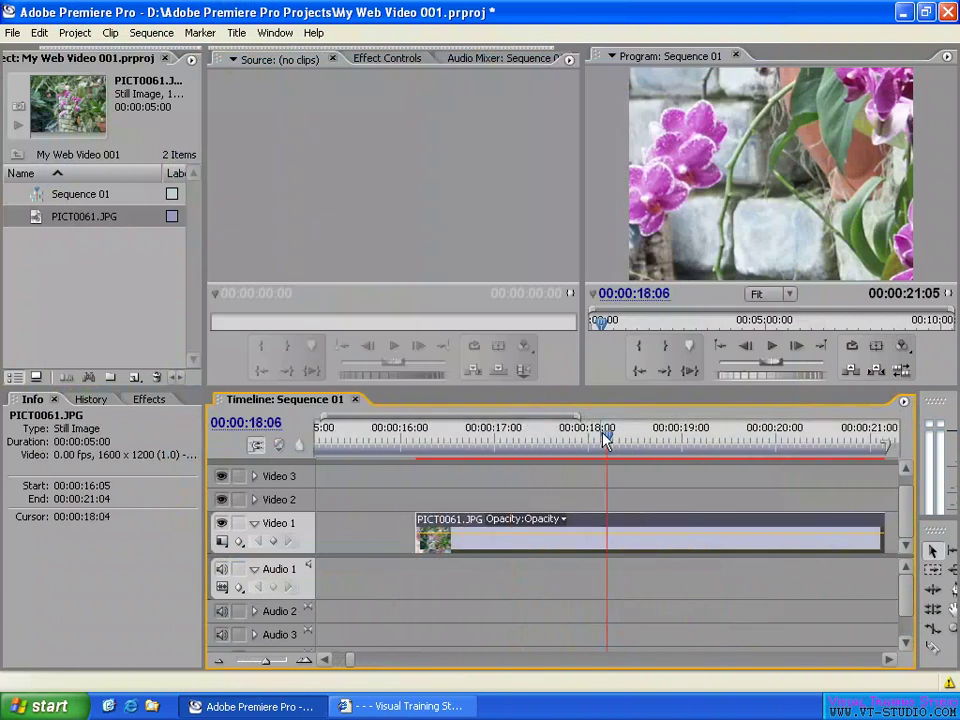
{"action": "key", "text": "-"}
{"action": "left_click_drag", "start_coordinate": [607, 444], "coordinate": [616, 441]}
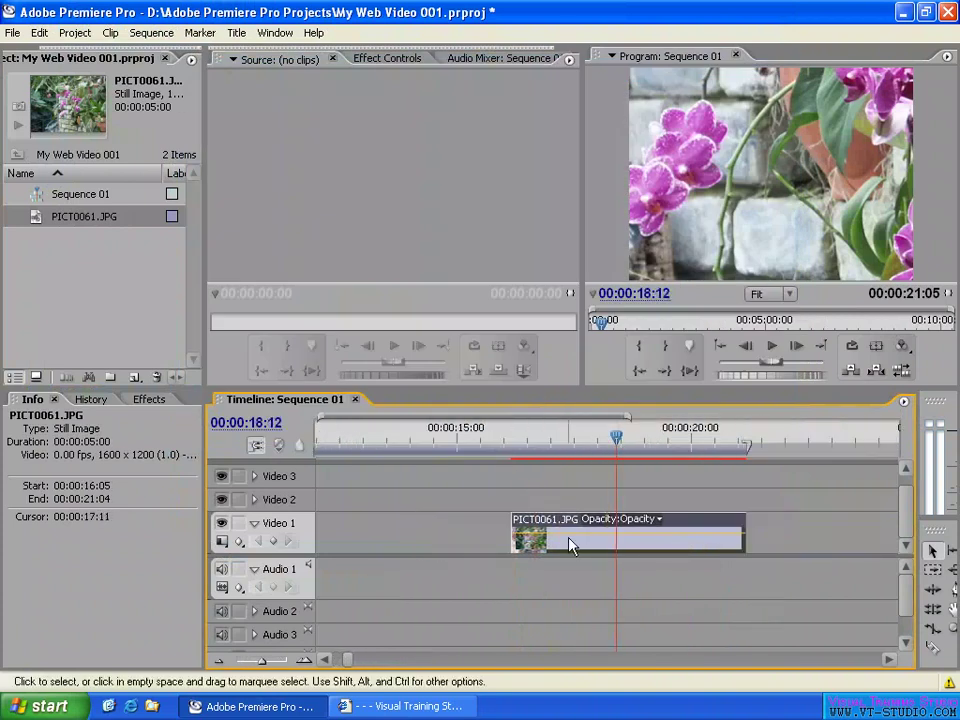
{"action": "key", "text": "c"}
{"action": "left_click", "coordinate": [624, 541]}
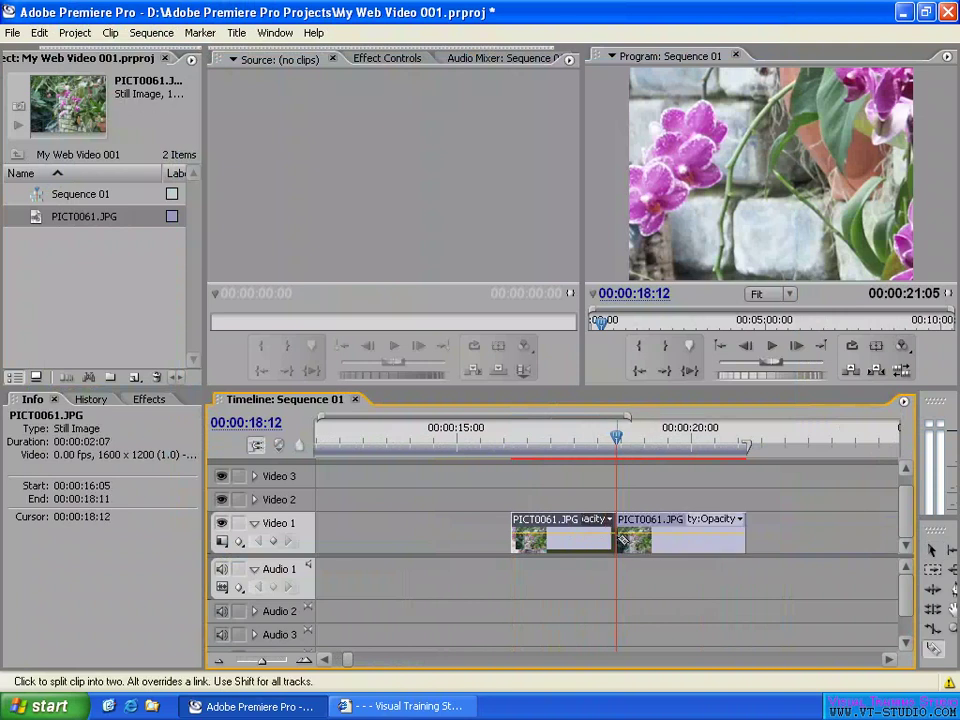
Split the PICT0061.JPG clip on Video 1 with the Razor tool at every frame from 00:00:18:13 to 00:00:18:21
{"action": "key", "text": "="}
{"action": "key", "text": "="}
{"action": "key", "text": "="}
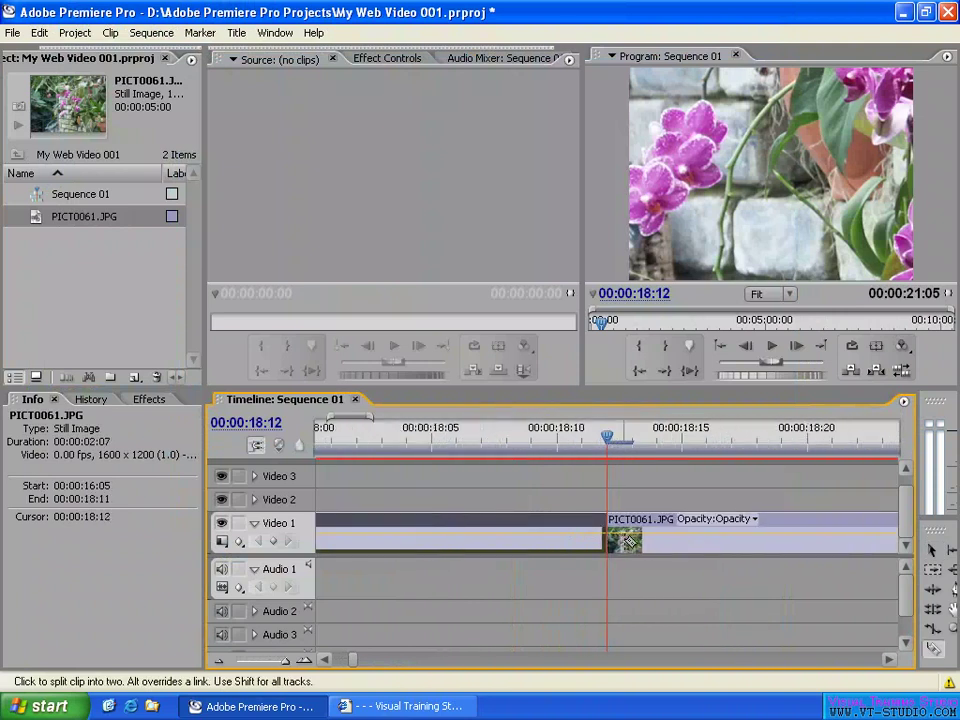
{"action": "left_click", "coordinate": [636, 540]}
{"action": "left_click", "coordinate": [664, 540]}
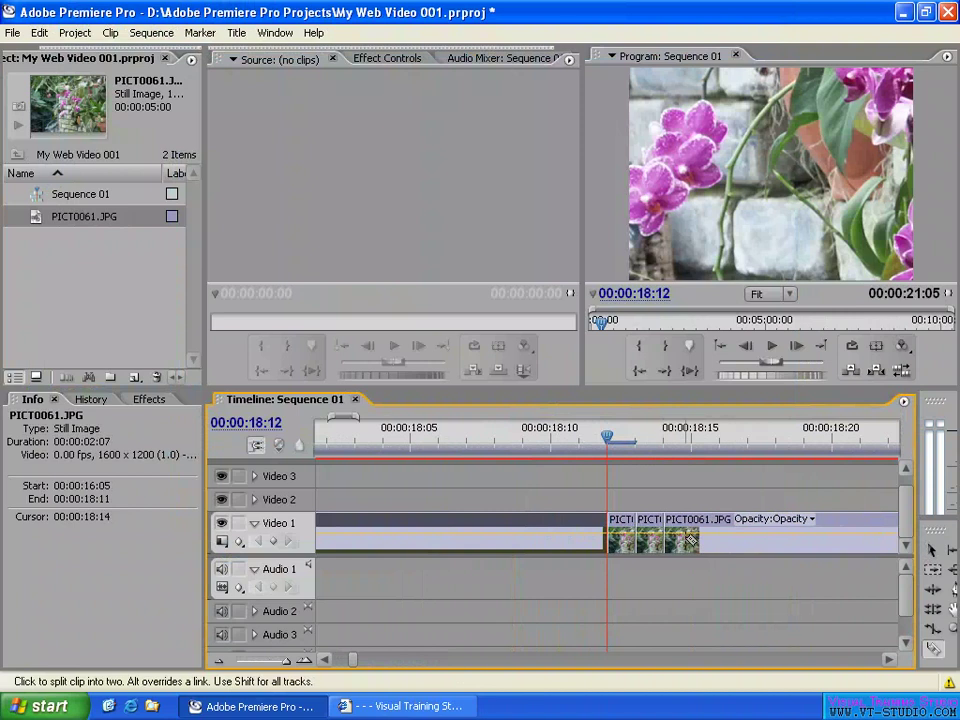
{"action": "left_click", "coordinate": [692, 540]}
{"action": "left_click", "coordinate": [720, 540]}
{"action": "left_click", "coordinate": [747, 540]}
{"action": "left_click", "coordinate": [776, 540]}
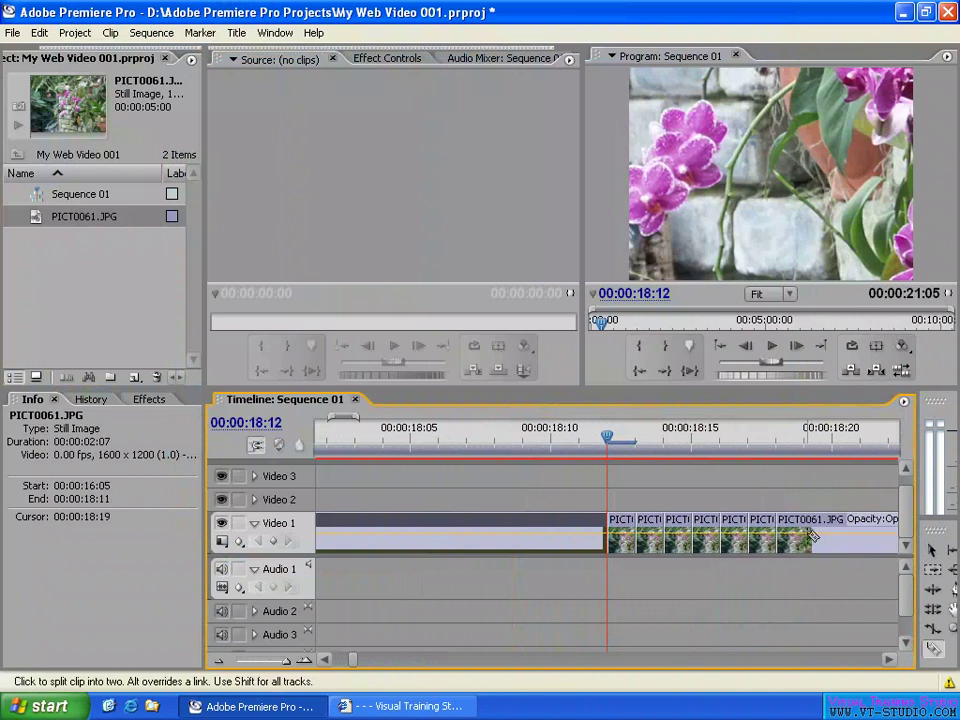
{"action": "left_click", "coordinate": [804, 540]}
{"action": "left_click", "coordinate": [832, 540]}
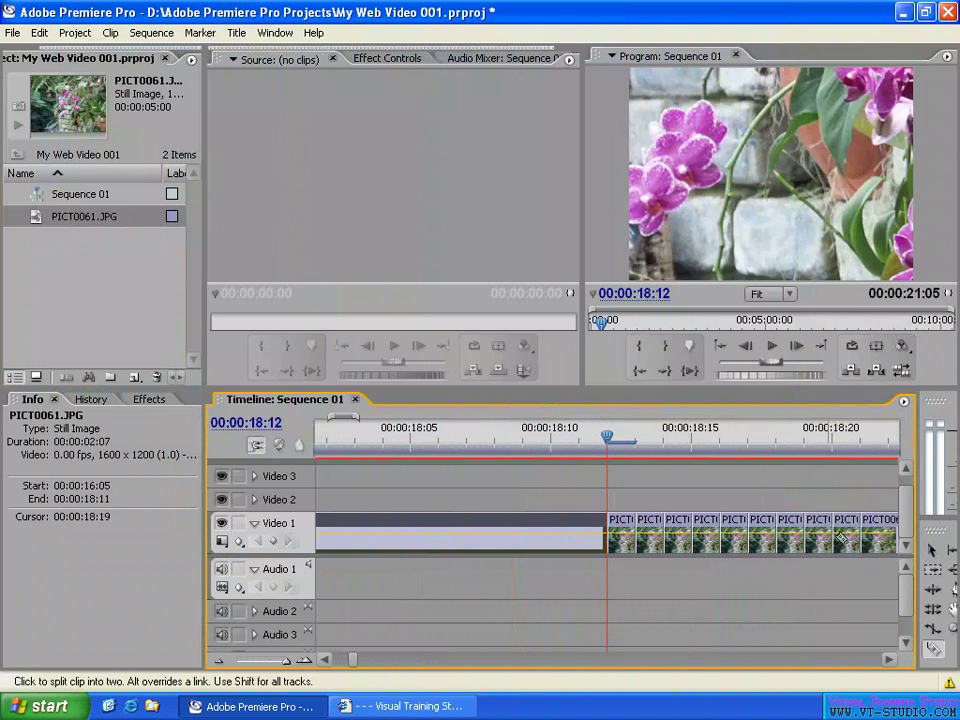
Add further one-frame cuts to the PICT0061.JPG clip ahead of the playhead, from 00:00:18:11 back to 00:00:18:07
{"action": "left_click", "coordinate": [580, 540]}
{"action": "left_click", "coordinate": [551, 540]}
{"action": "left_click", "coordinate": [523, 540]}
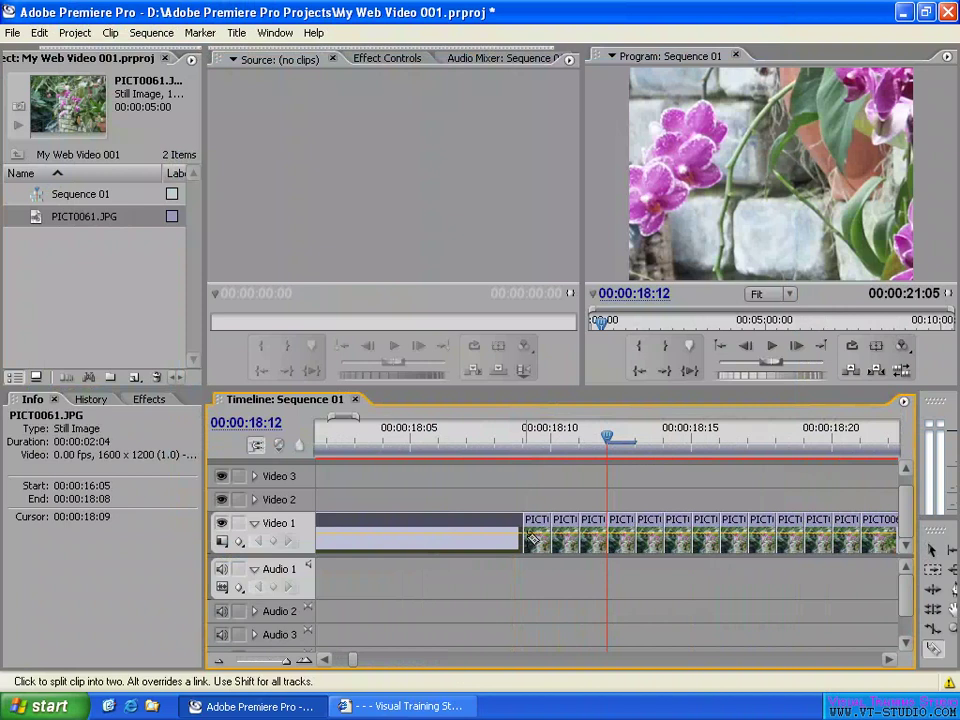
{"action": "left_click", "coordinate": [495, 540]}
{"action": "left_click", "coordinate": [467, 540]}
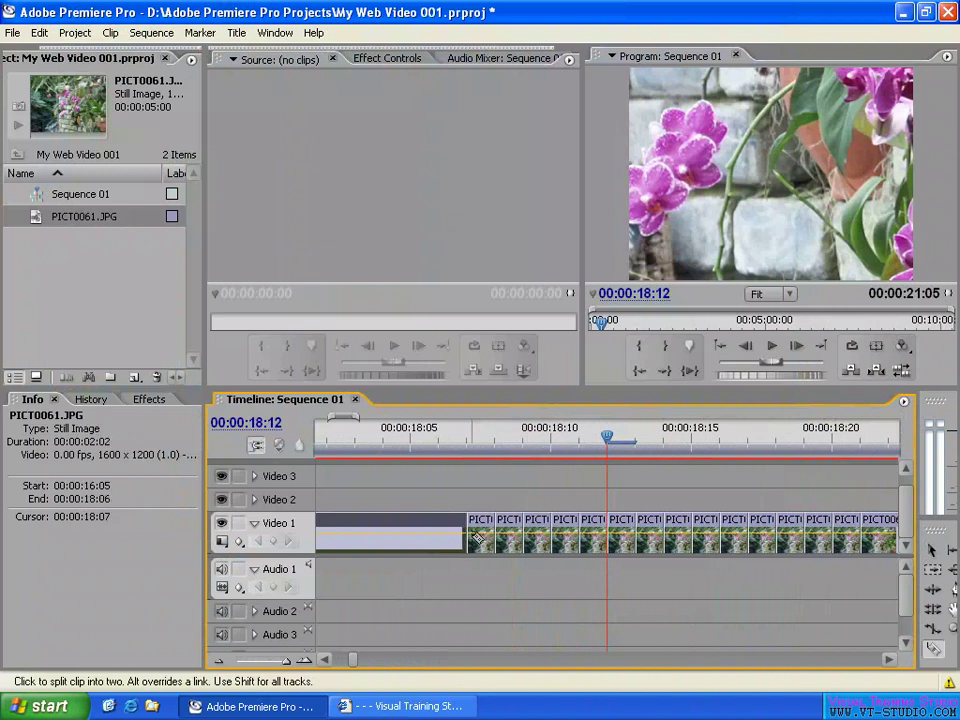
Move the playhead to 00:00:18:10 and select four of the one-frame pieces around it with the Selection tool
{"action": "key", "text": "minus"}
{"action": "key", "text": "minus"}
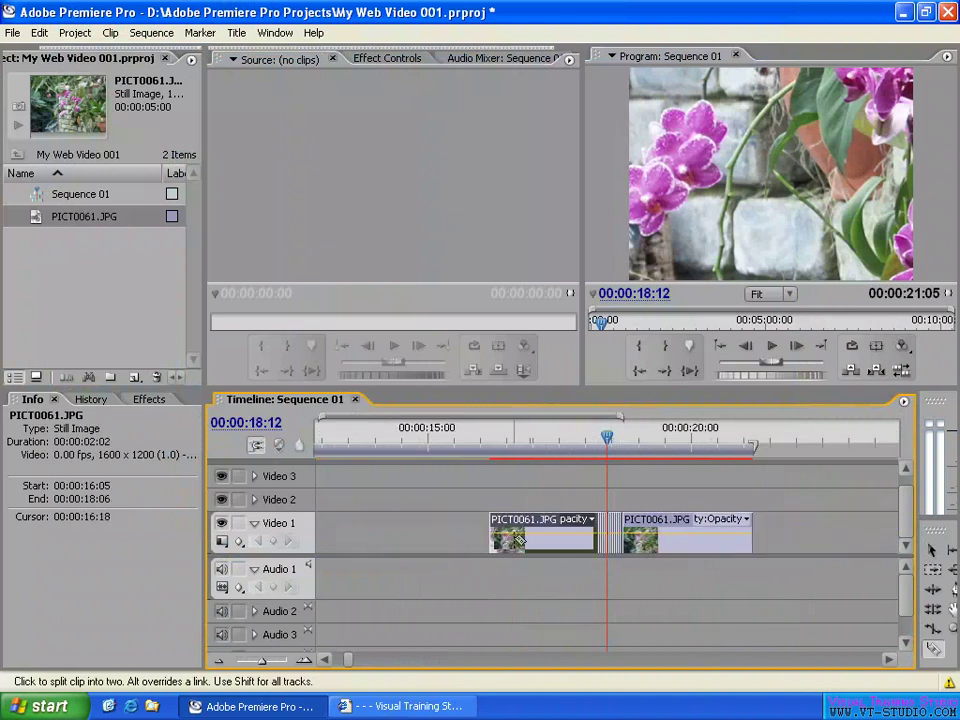
{"action": "key", "text": "v"}
{"action": "left_click", "coordinate": [603, 440]}
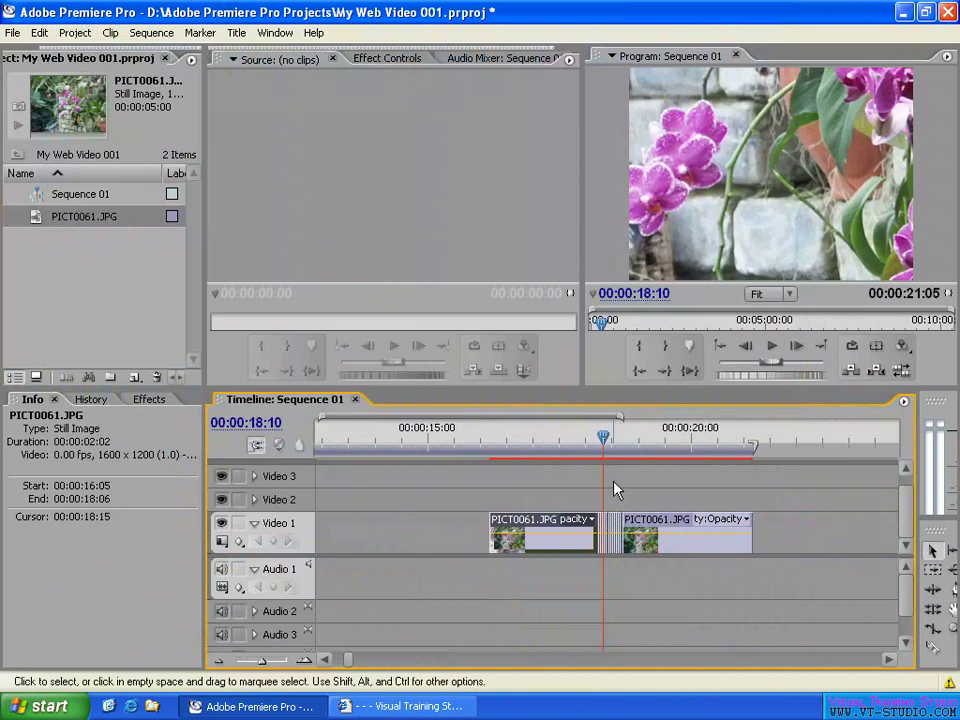
{"action": "left_click_drag", "start_coordinate": [616, 490], "coordinate": [604, 573]}
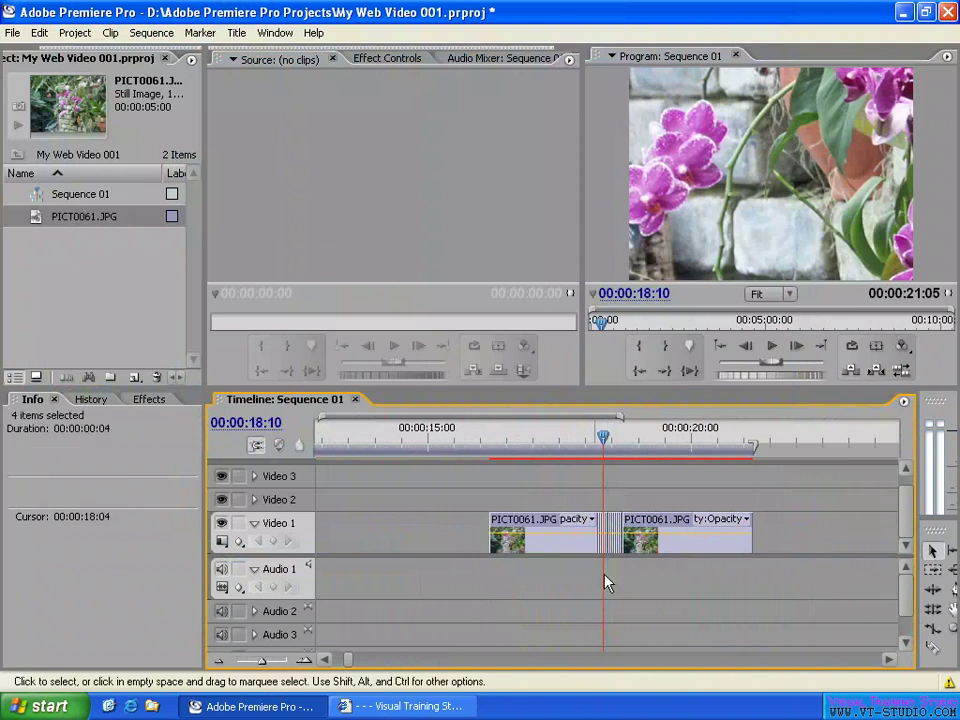
Turn on Optimize Stills for previews in the project's video rendering settings
{"action": "left_click", "coordinate": [39, 33]}
{"action": "mouse_move", "coordinate": [88, 60]}
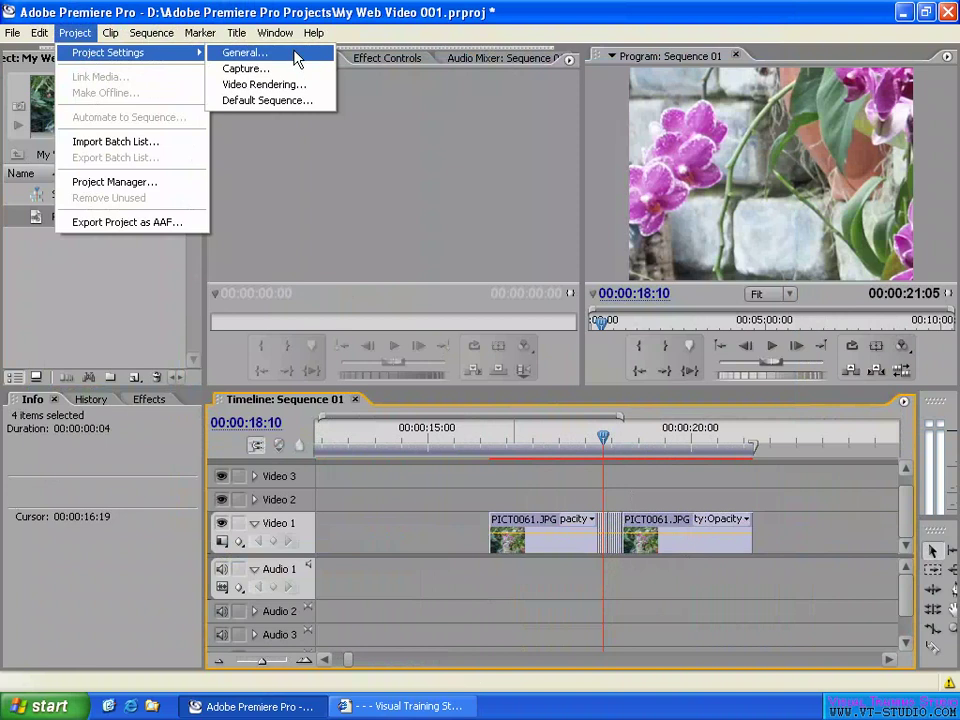
{"action": "left_click", "coordinate": [232, 52]}
{"action": "left_click", "coordinate": [230, 220]}
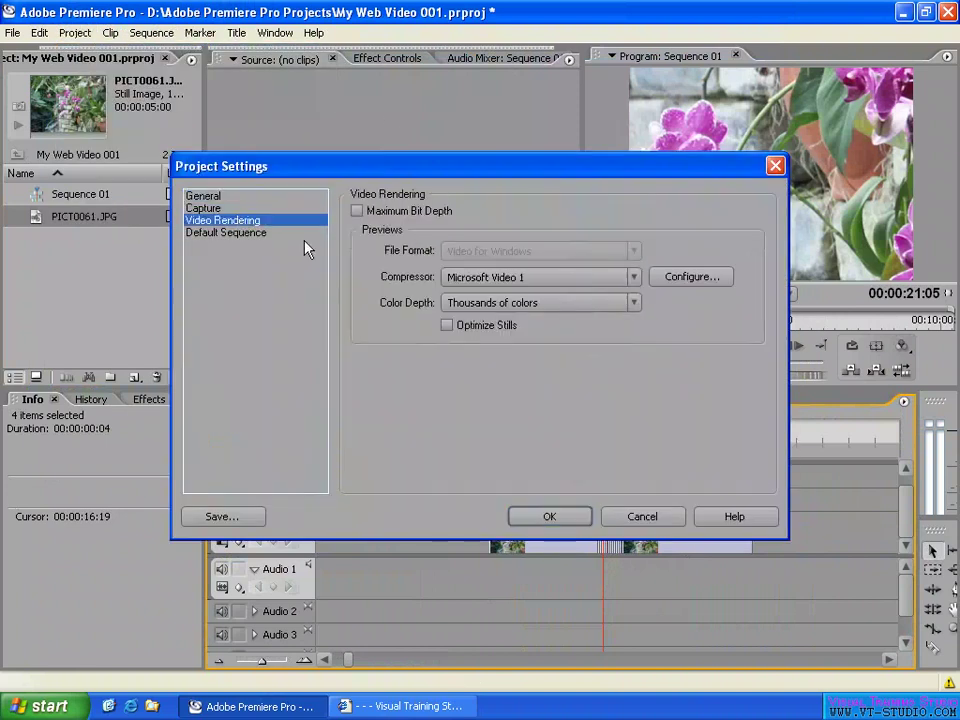
{"action": "left_click", "coordinate": [447, 325]}
{"action": "left_click", "coordinate": [549, 517]}
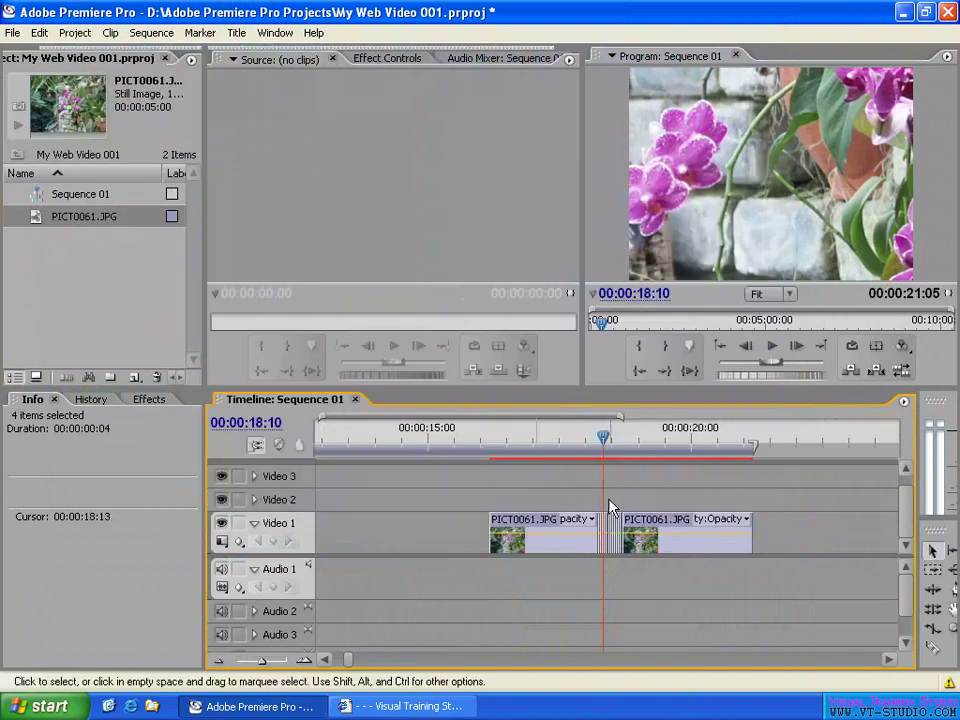
Delete all split pieces after the first PICT0061.JPG clip and extend that clip's end to 00:00:21:18
{"action": "left_click_drag", "start_coordinate": [596, 491], "coordinate": [680, 590]}
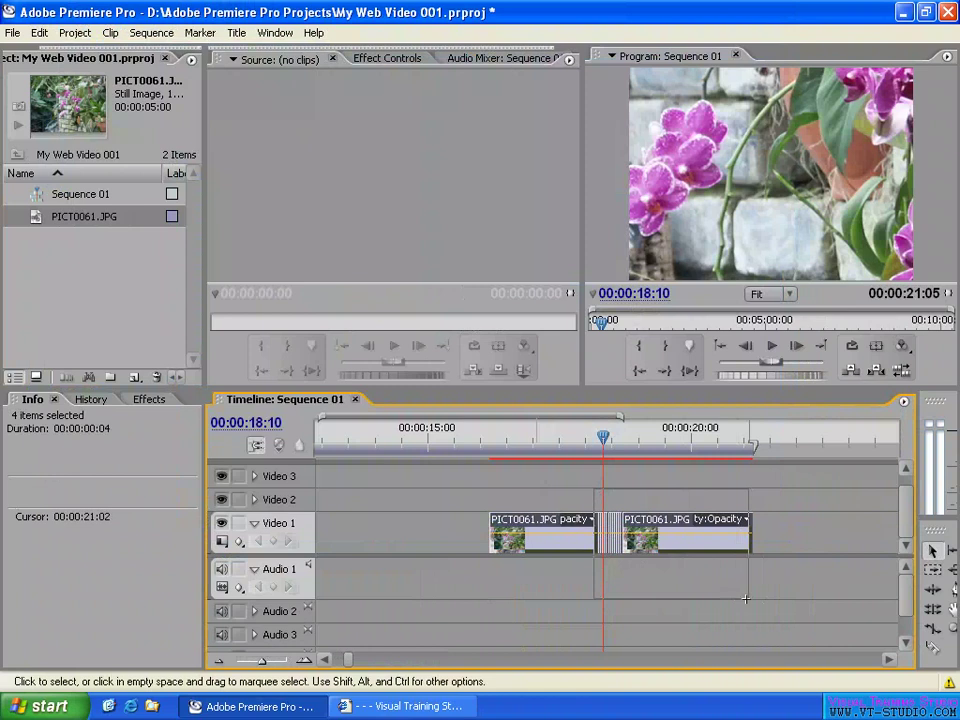
{"action": "left_click_drag", "start_coordinate": [793, 480], "coordinate": [600, 620]}
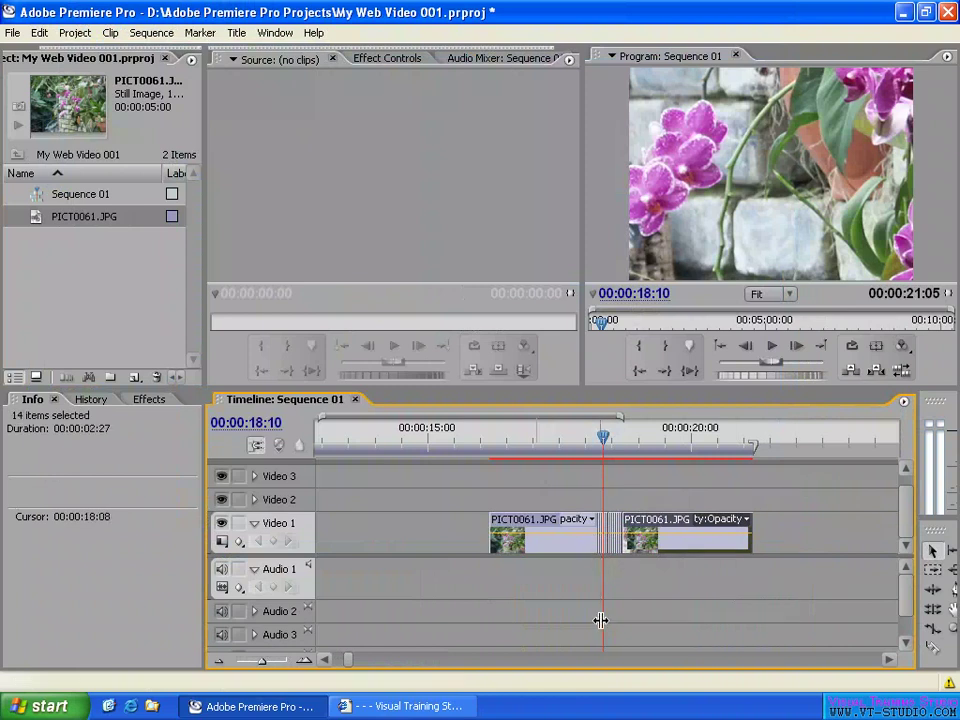
{"action": "key", "text": "Delete"}
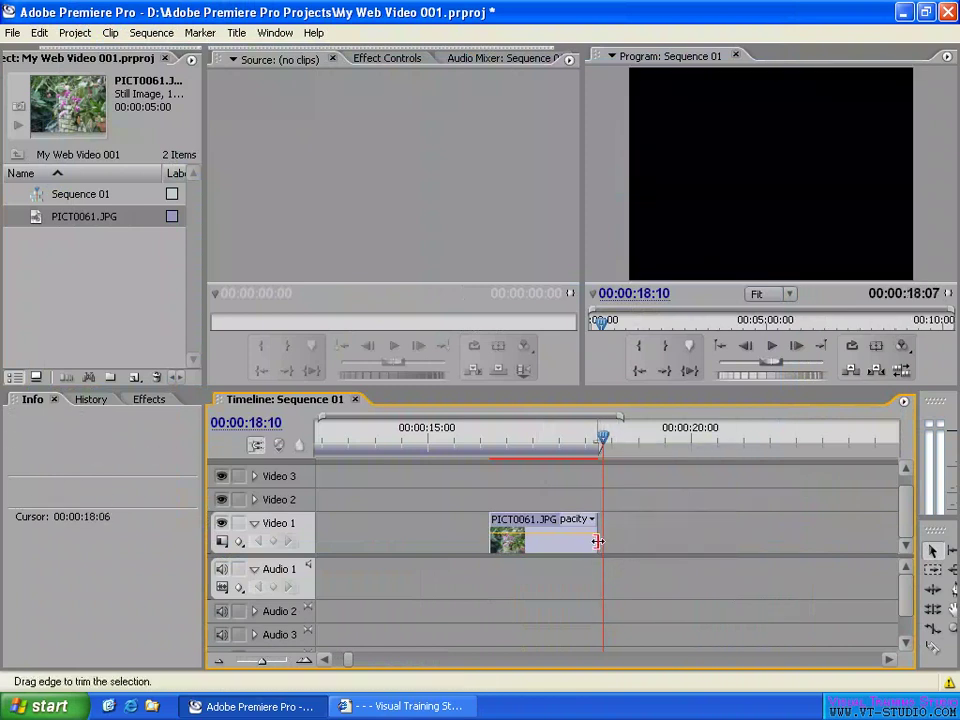
{"action": "left_click_drag", "start_coordinate": [598, 538], "coordinate": [775, 542]}
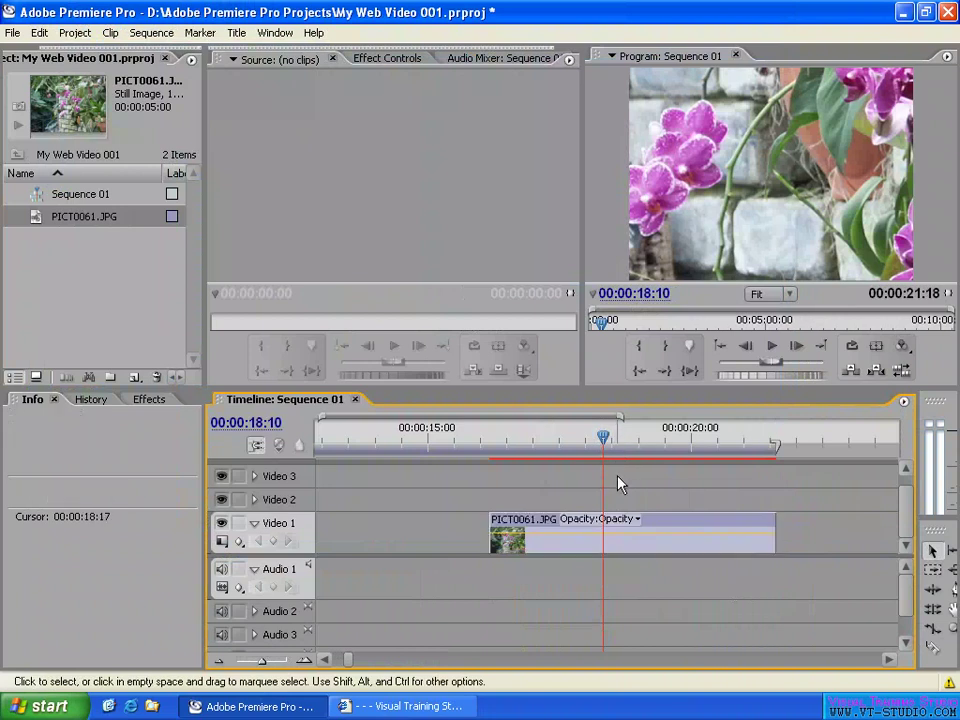
Review the default sequence's video, mono and stereo track counts in the project settings
{"action": "left_click", "coordinate": [78, 33]}
{"action": "mouse_move", "coordinate": [118, 54]}
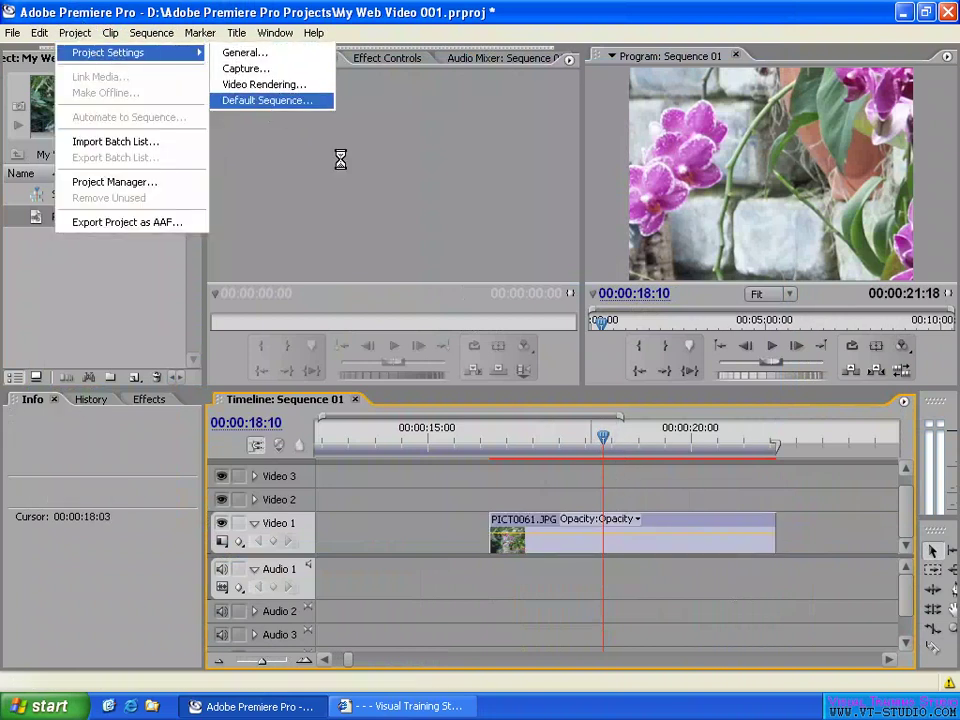
{"action": "left_click", "coordinate": [265, 101]}
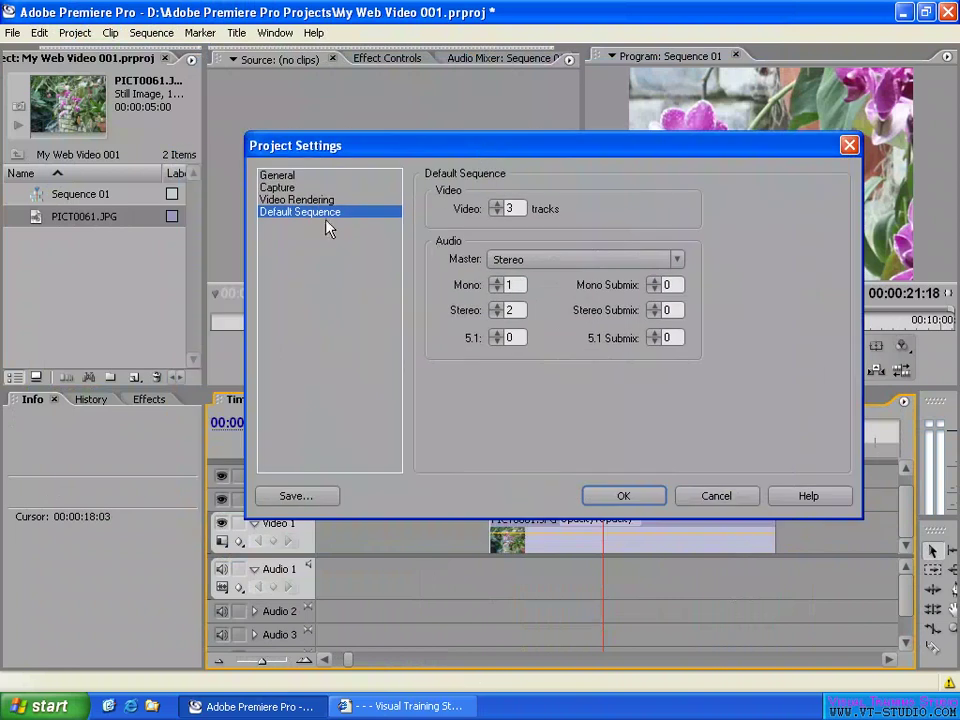
{"action": "left_click", "coordinate": [520, 208]}
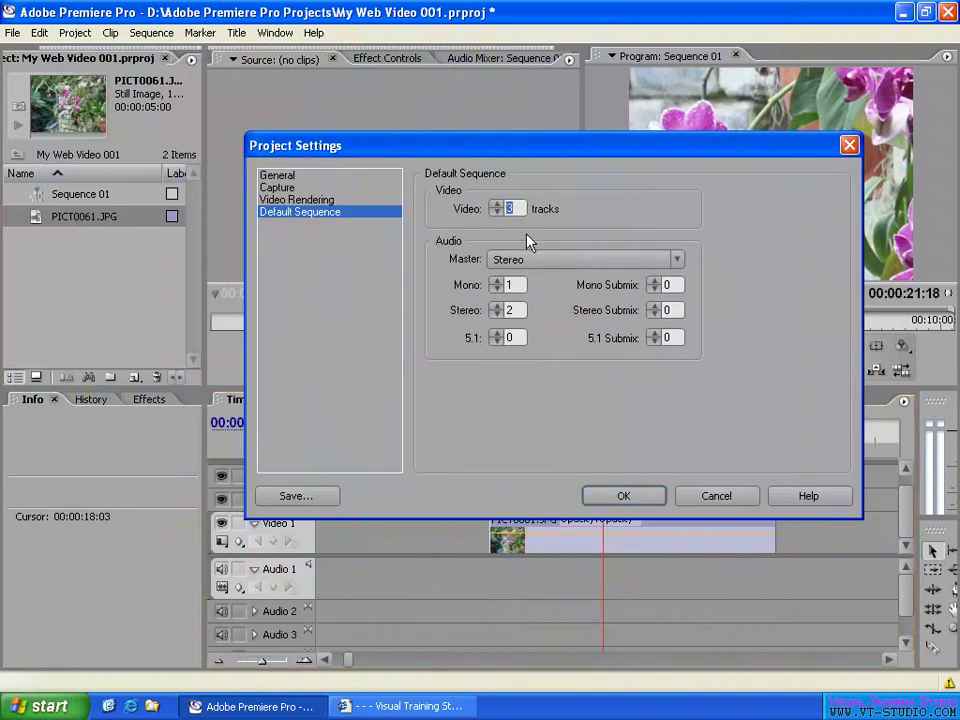
{"action": "left_click", "coordinate": [512, 285]}
{"action": "left_click", "coordinate": [512, 310]}
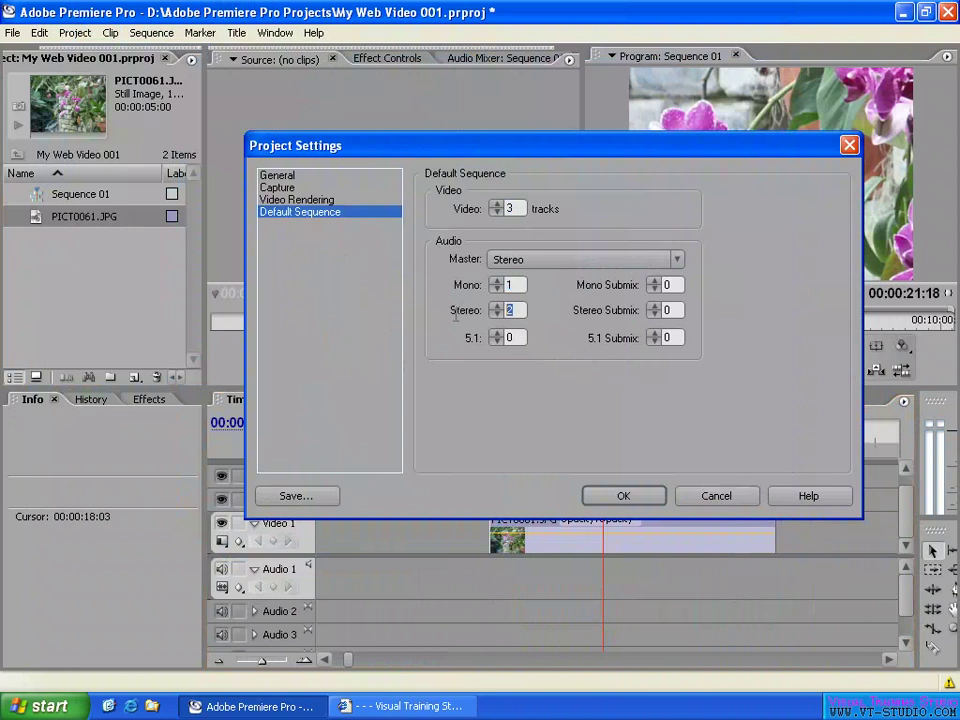
{"action": "left_click", "coordinate": [650, 503]}
Create a new sequence in the project, keeping the suggested name and the default video and audio track counts
{"action": "right_click", "coordinate": [41, 266]}
{"action": "mouse_move", "coordinate": [80, 313]}
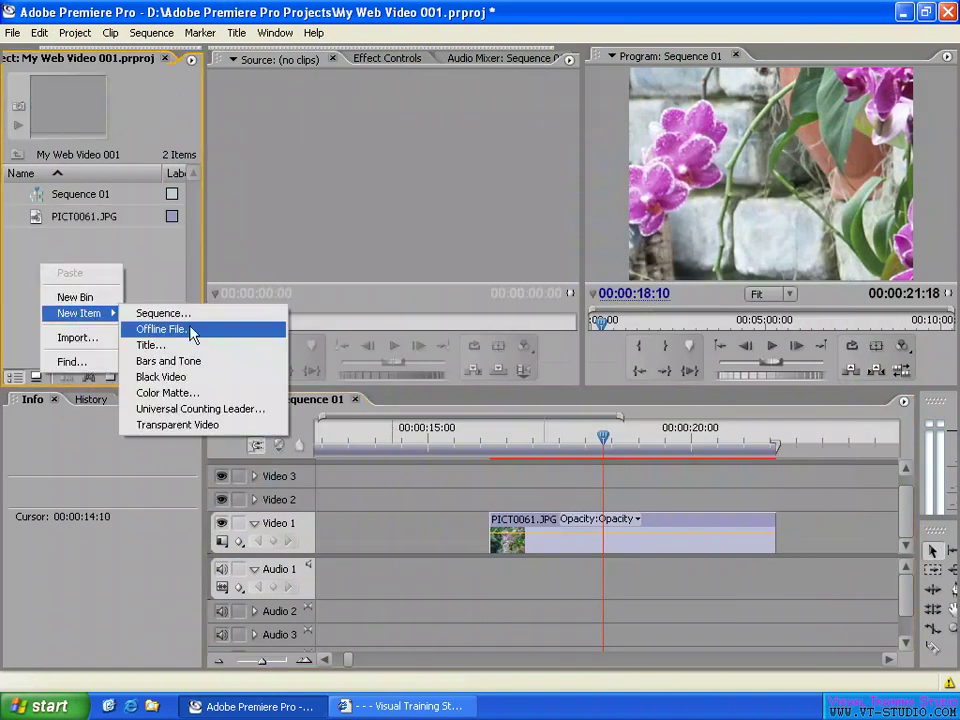
{"action": "left_click", "coordinate": [200, 314]}
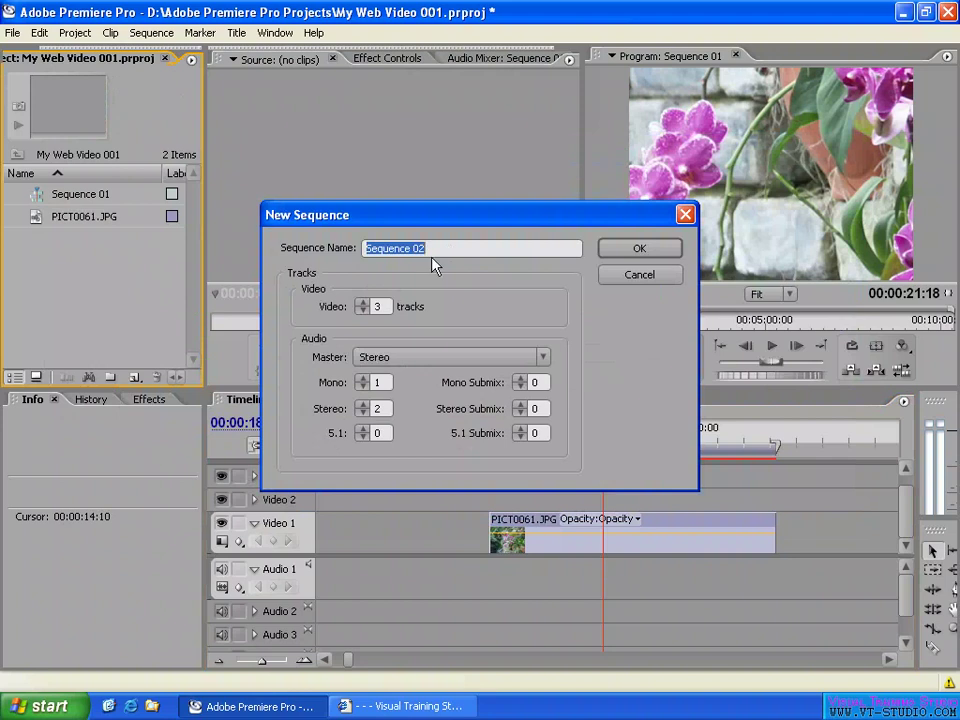
{"action": "double_click", "coordinate": [377, 307]}
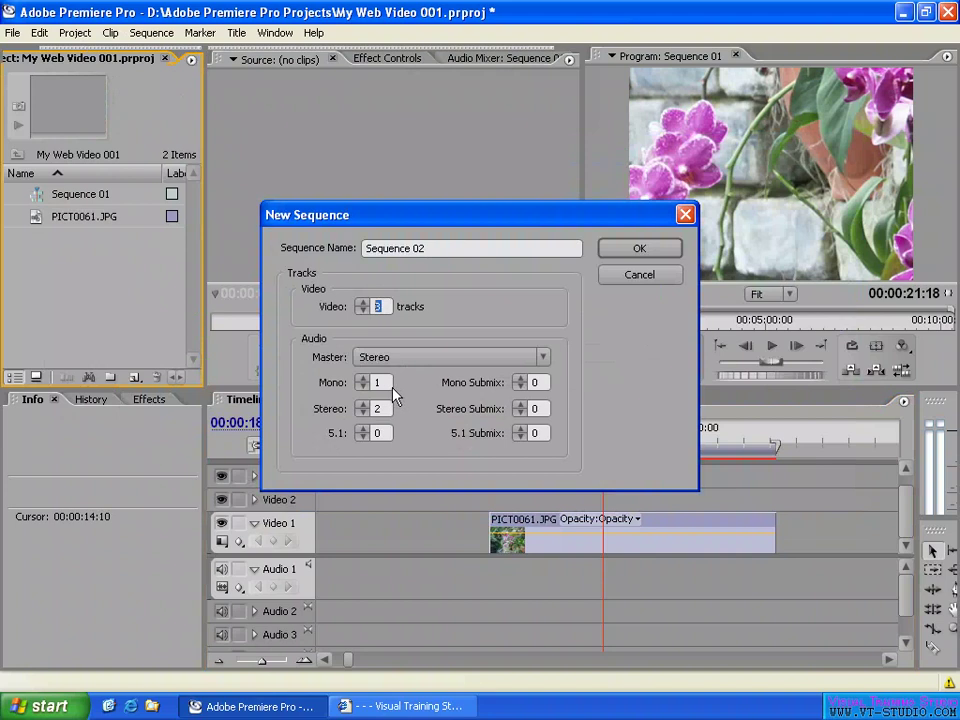
{"action": "key", "text": "Tab"}
{"action": "key", "text": "Tab"}
{"action": "left_click", "coordinate": [654, 252]}
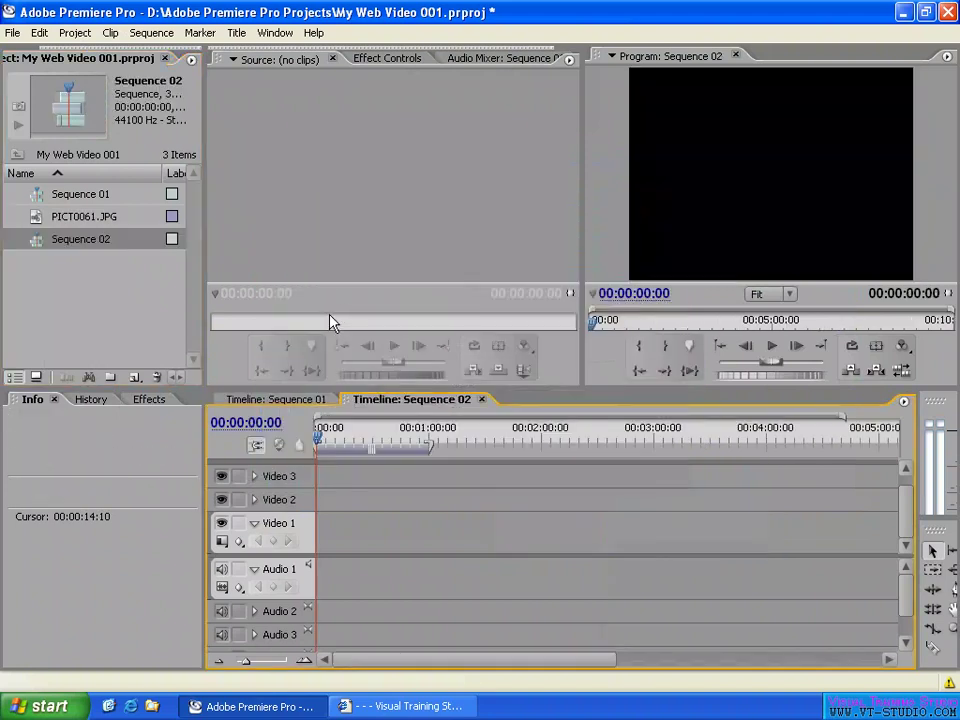
Collapse the Video 1 and Audio 1 tracks of Sequence 02 and enlarge the timeline area upward
{"action": "left_click", "coordinate": [254, 524]}
{"action": "left_click", "coordinate": [256, 578]}
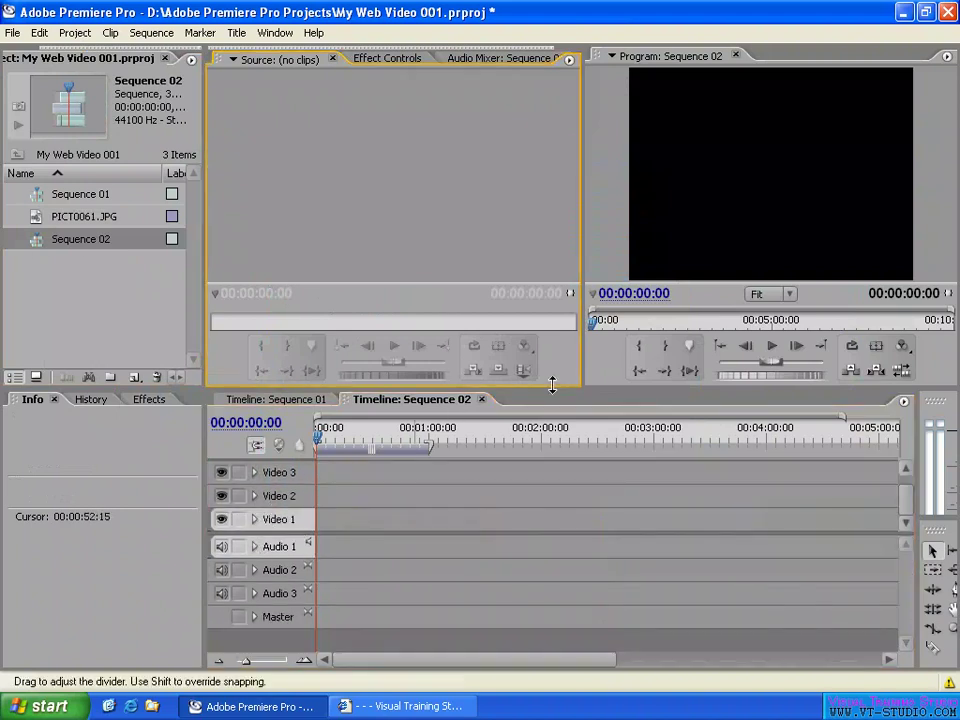
{"action": "left_click_drag", "start_coordinate": [553, 387], "coordinate": [557, 300]}
Change the targeted tracks of Sequence 02 to Video 3 and Audio 3
{"action": "left_click_drag", "start_coordinate": [272, 484], "coordinate": [306, 495]}
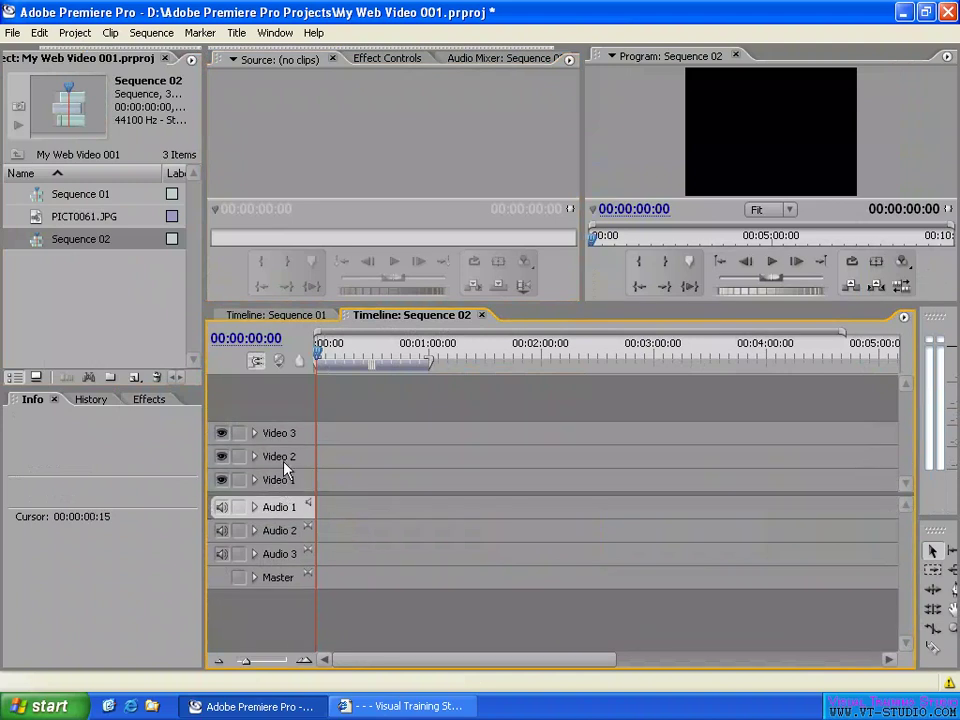
{"action": "left_click", "coordinate": [268, 436]}
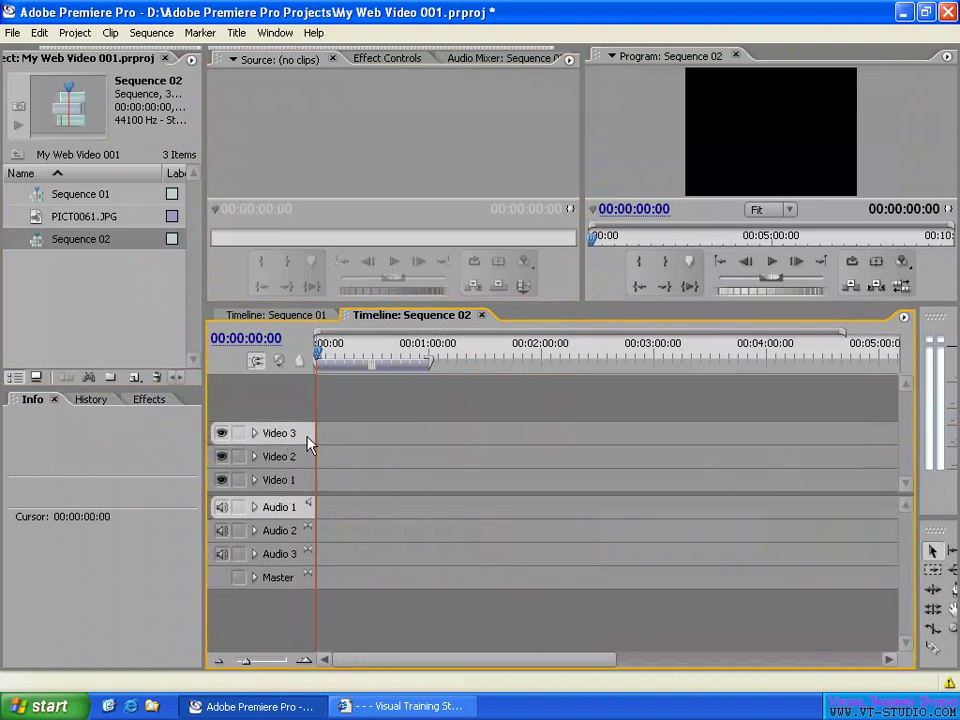
{"action": "left_click", "coordinate": [283, 513]}
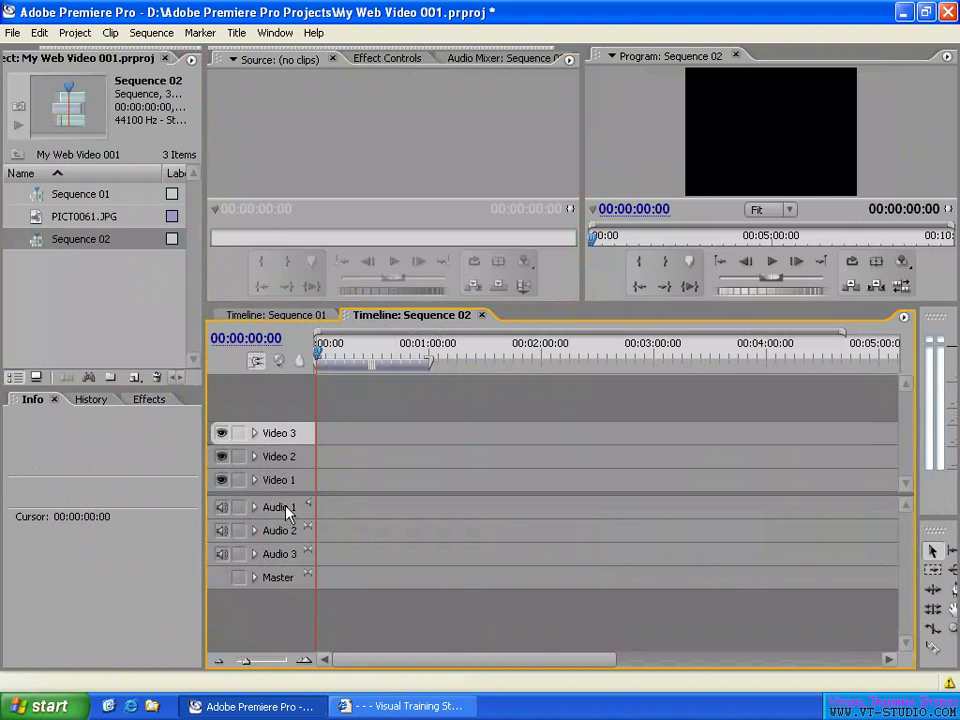
{"action": "left_click", "coordinate": [283, 533]}
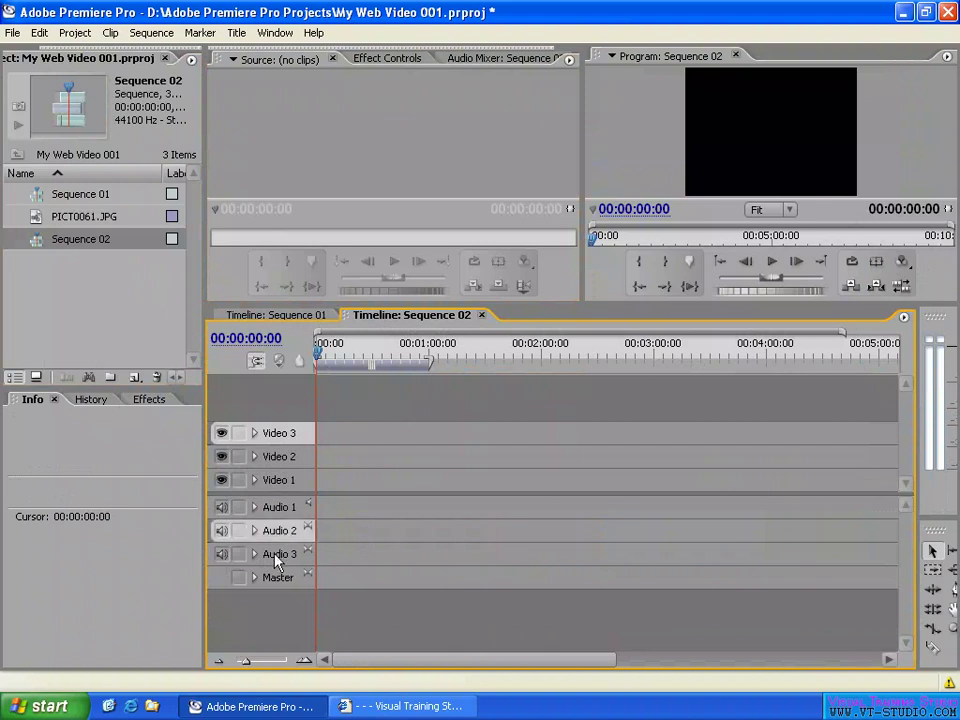
{"action": "left_click", "coordinate": [279, 555]}
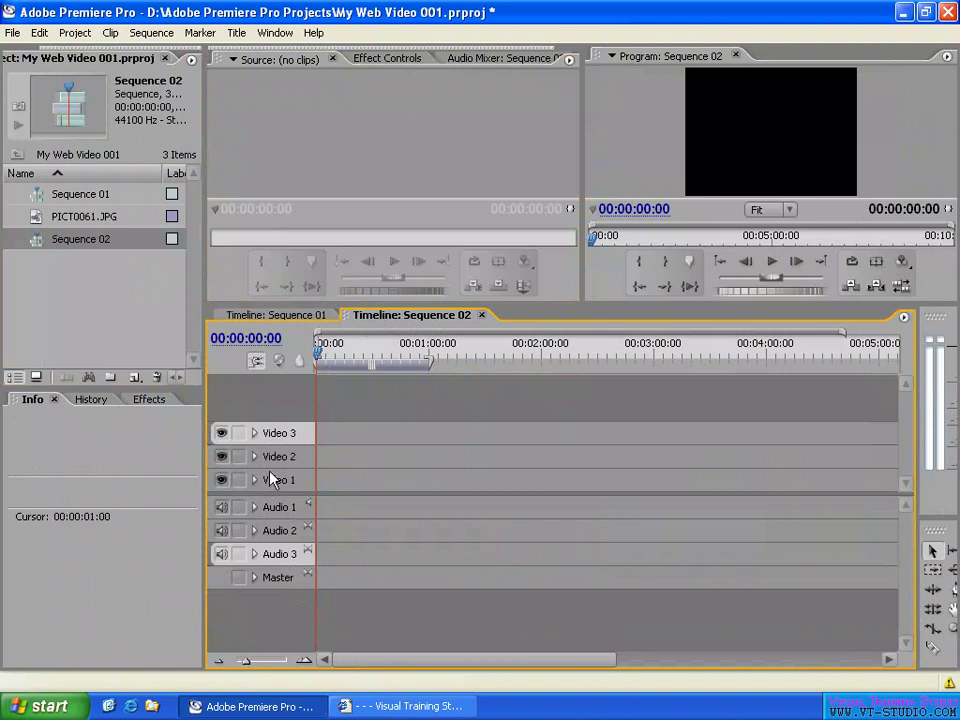
Start another new sequence in the project and set its video track count to 2
{"action": "left_click", "coordinate": [70, 297]}
{"action": "right_click", "coordinate": [111, 303]}
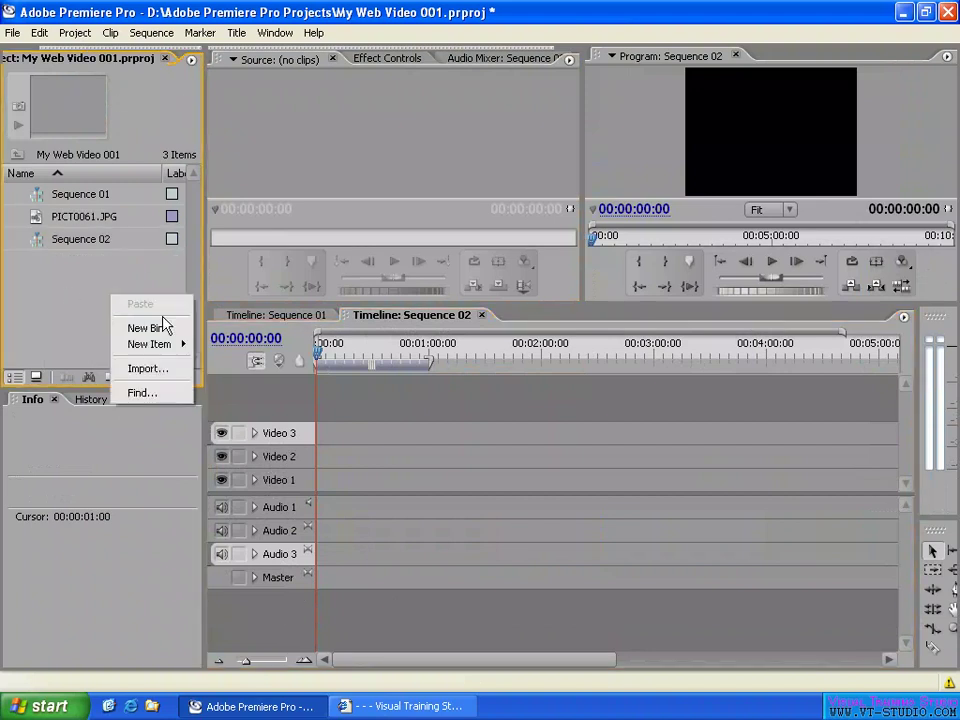
{"action": "mouse_move", "coordinate": [189, 347]}
{"action": "left_click", "coordinate": [262, 352]}
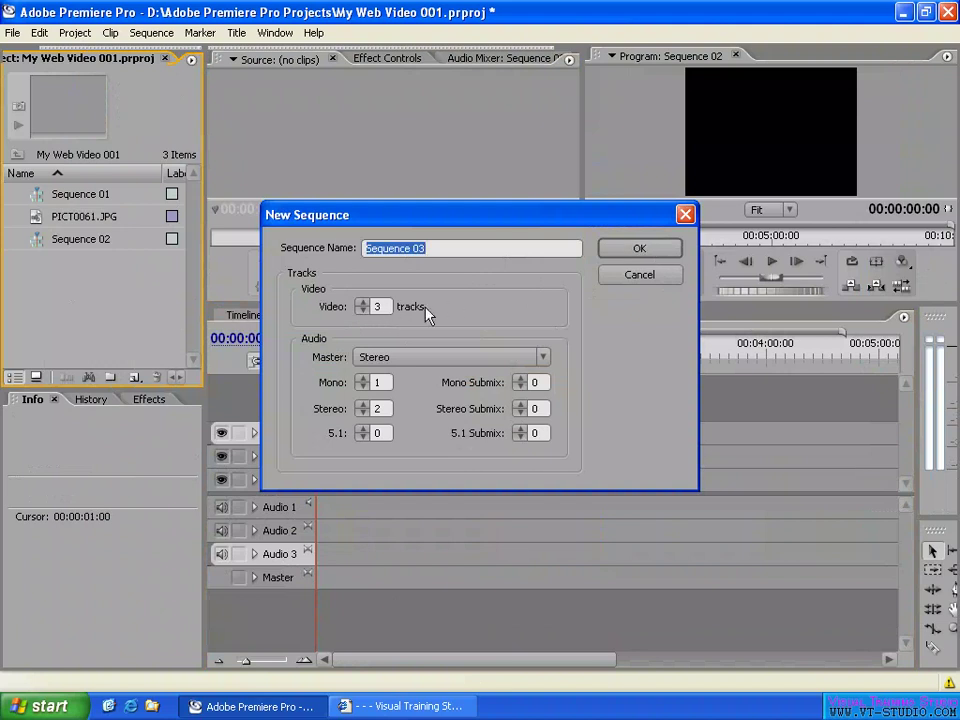
{"action": "key", "text": "Tab"}
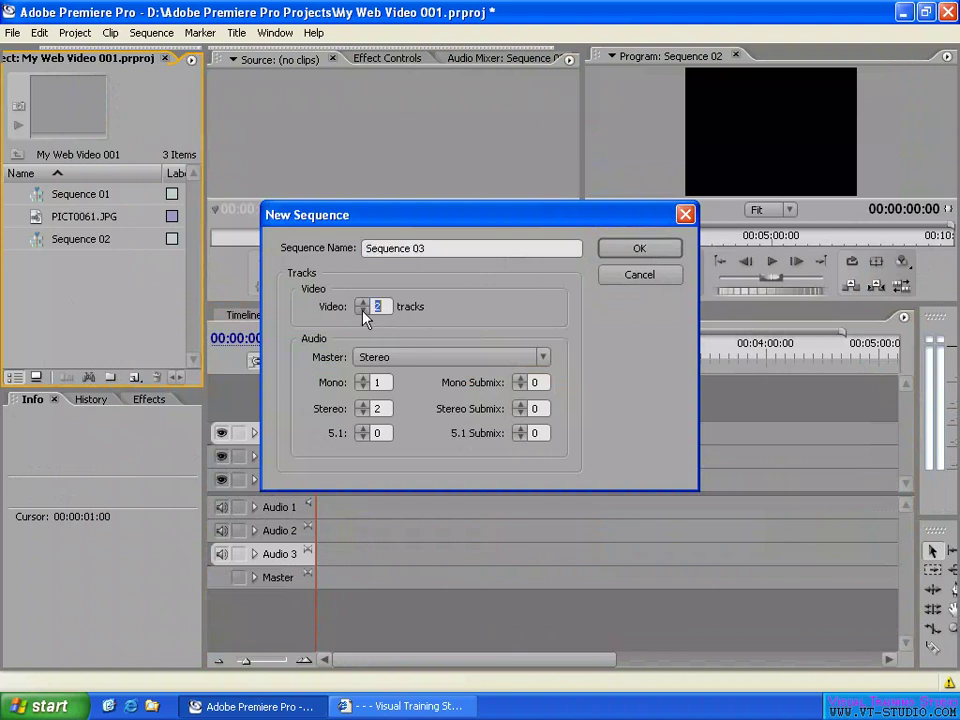
Create Sequence 03 with one stereo track, one 5.1 track, one stereo submix track and a Mono master
{"action": "left_click", "coordinate": [362, 428]}
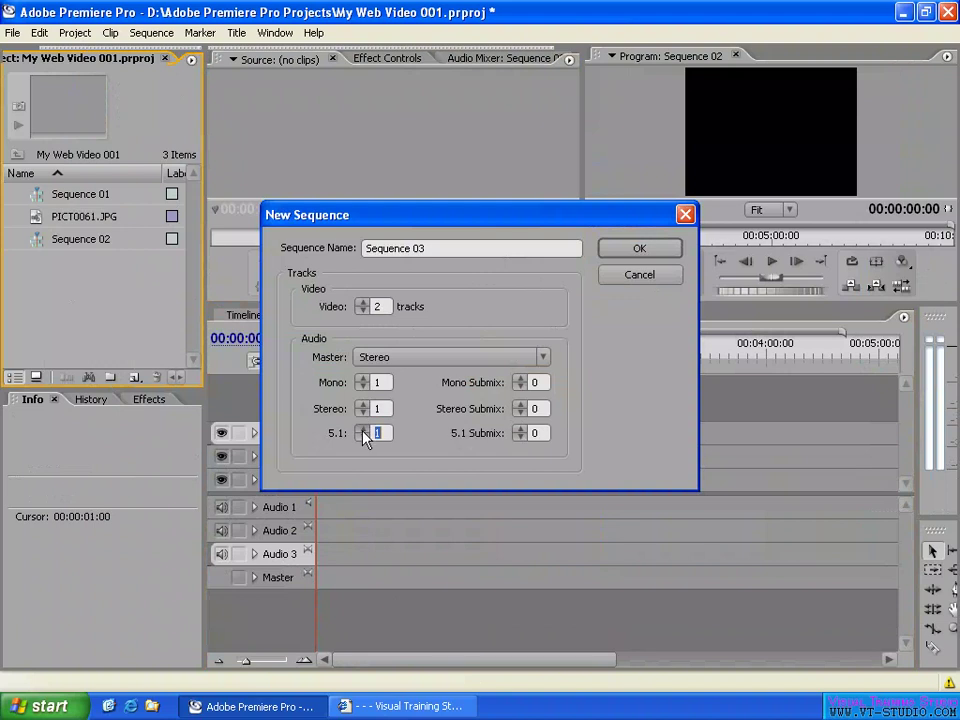
{"action": "left_click", "coordinate": [519, 404]}
{"action": "left_click", "coordinate": [414, 358]}
{"action": "left_click", "coordinate": [397, 377]}
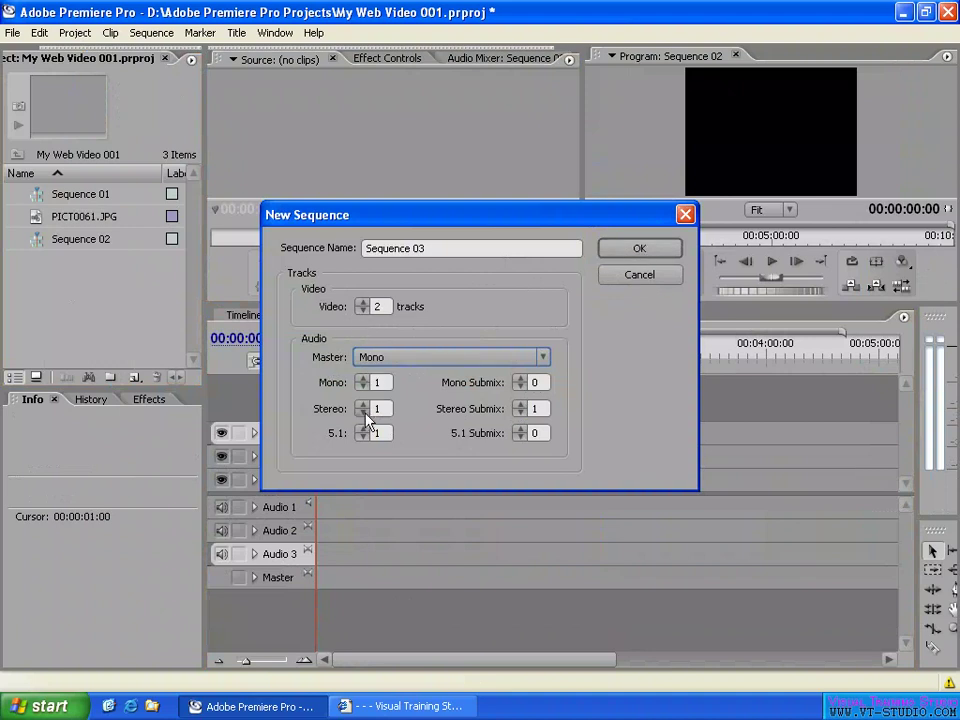
{"action": "left_click", "coordinate": [638, 249]}
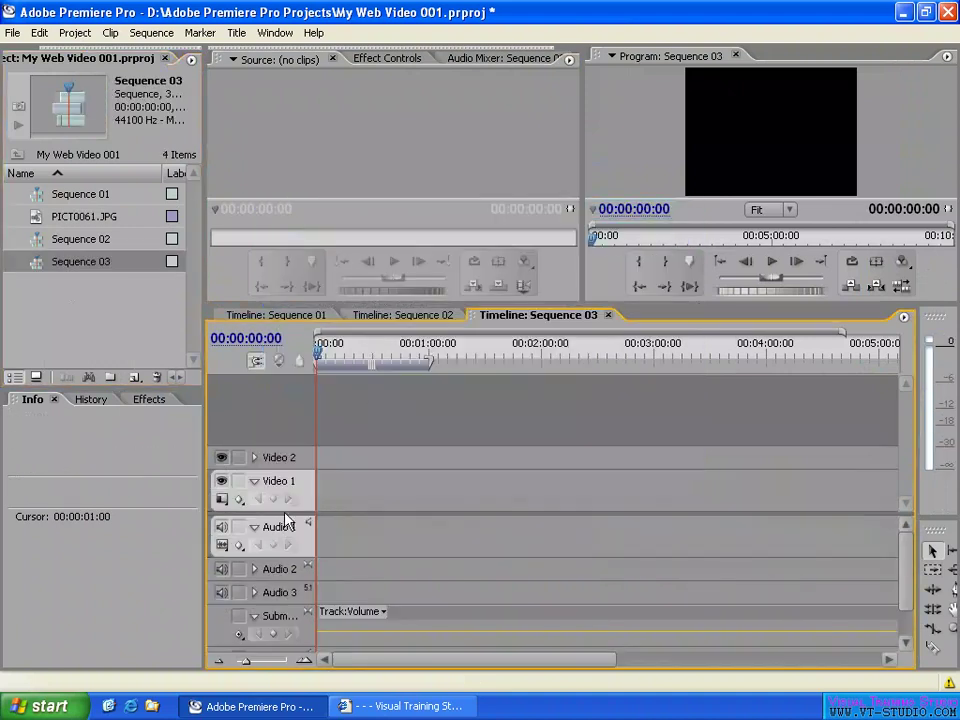
Collapse the Video 1 and Audio 1 tracks of Sequence 03 and enlarge its audio track area upward
{"action": "left_click", "coordinate": [254, 482]}
{"action": "left_click", "coordinate": [254, 528]}
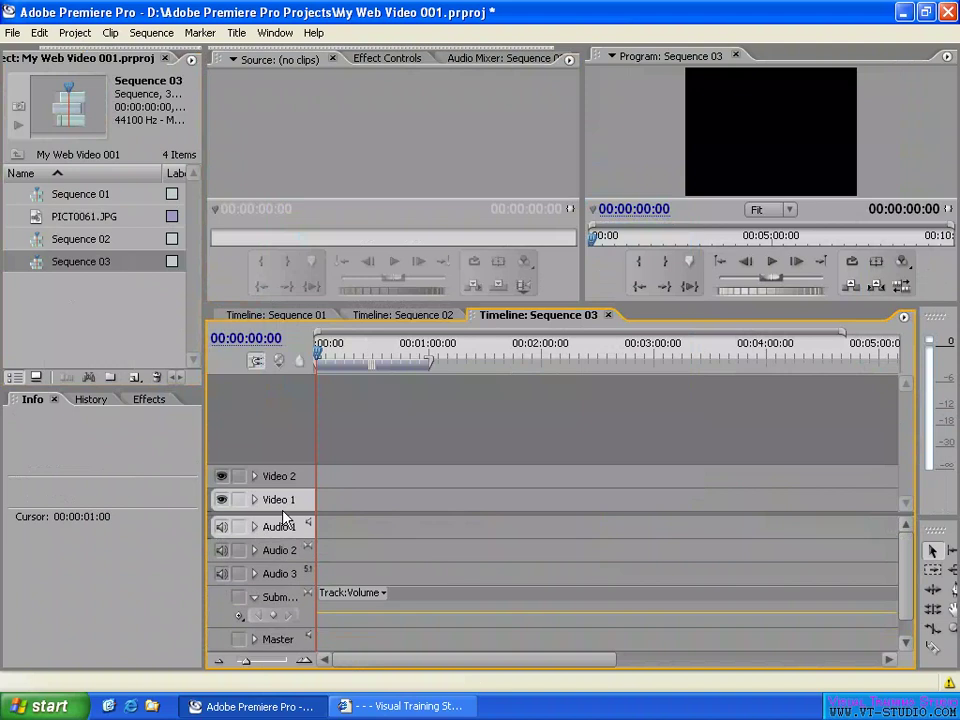
{"action": "left_click_drag", "start_coordinate": [281, 511], "coordinate": [289, 444]}
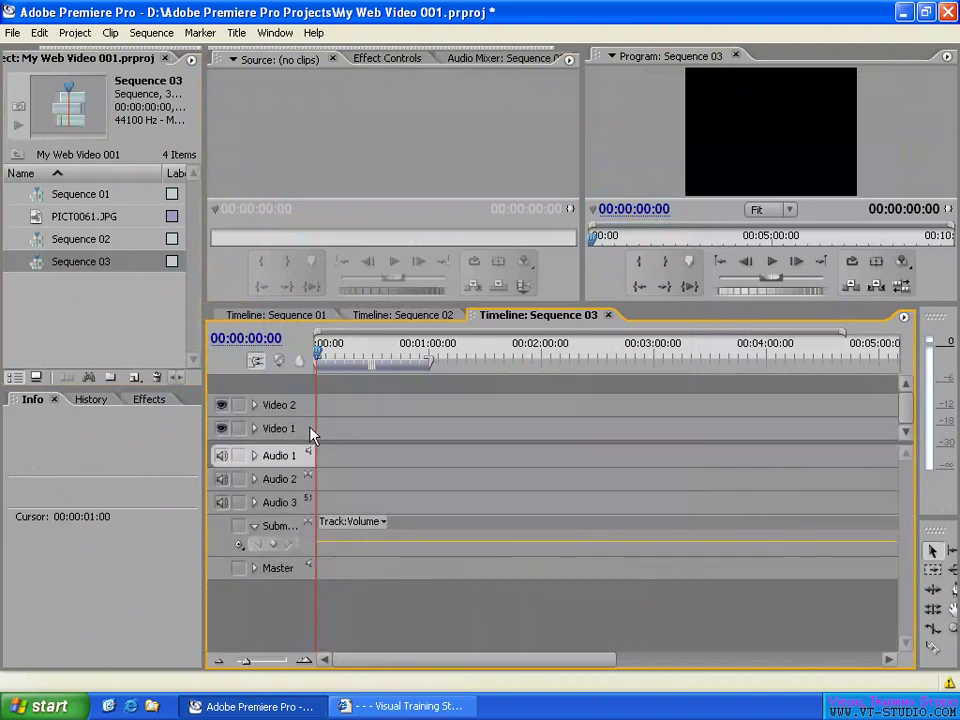
Move the playhead of Sequence 03 to 00:00:20:15 and lower the divider between its video and audio tracks slightly
{"action": "right_click", "coordinate": [289, 500]}
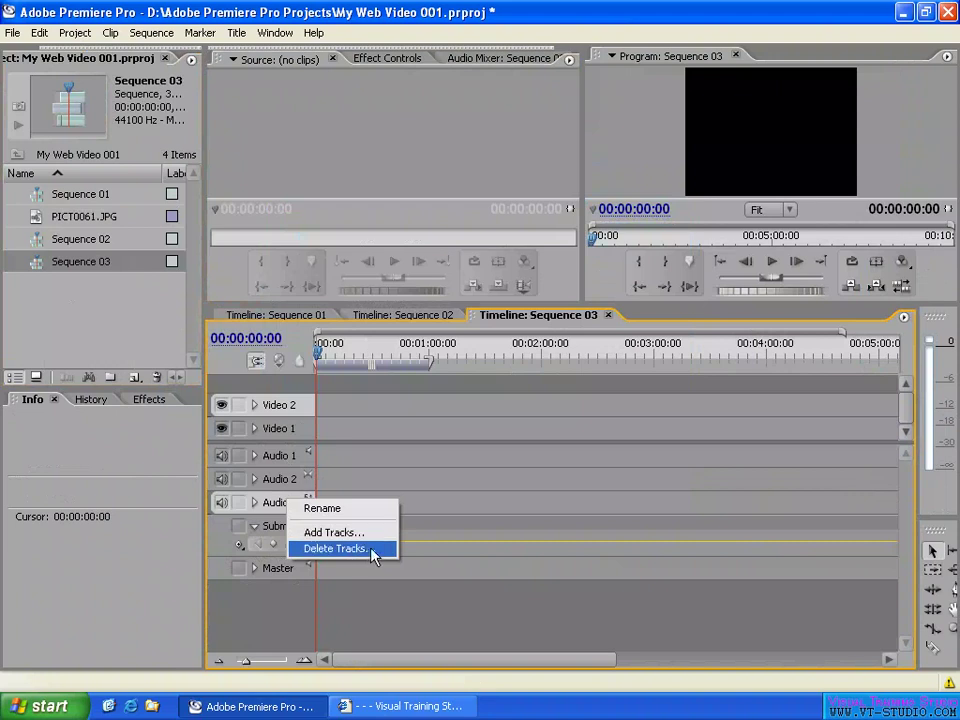
{"action": "left_click", "coordinate": [409, 594]}
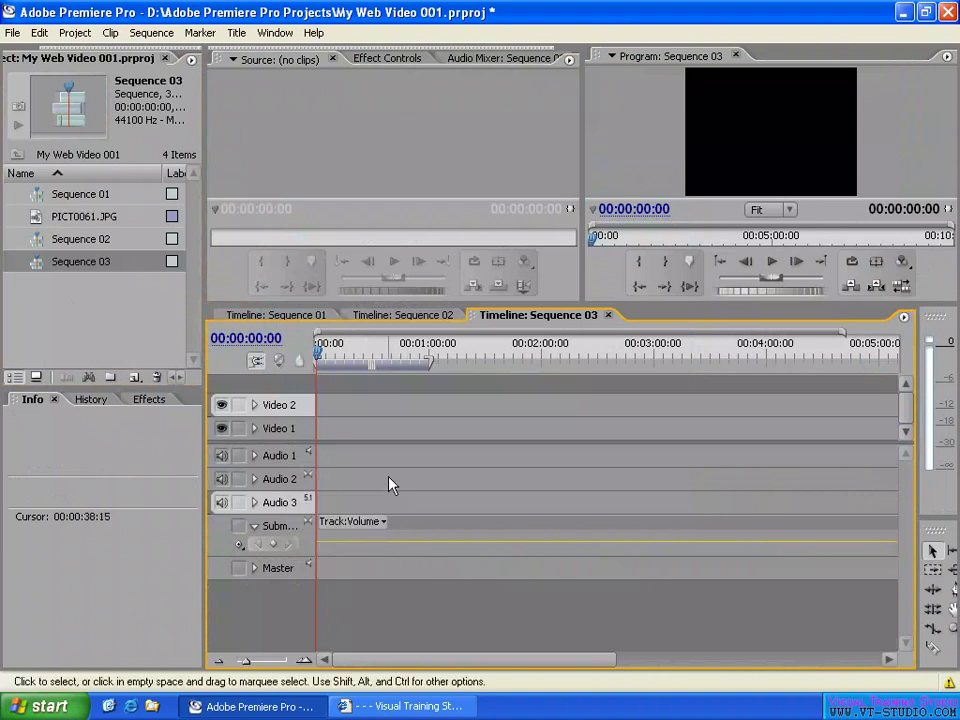
{"action": "left_click", "coordinate": [355, 345]}
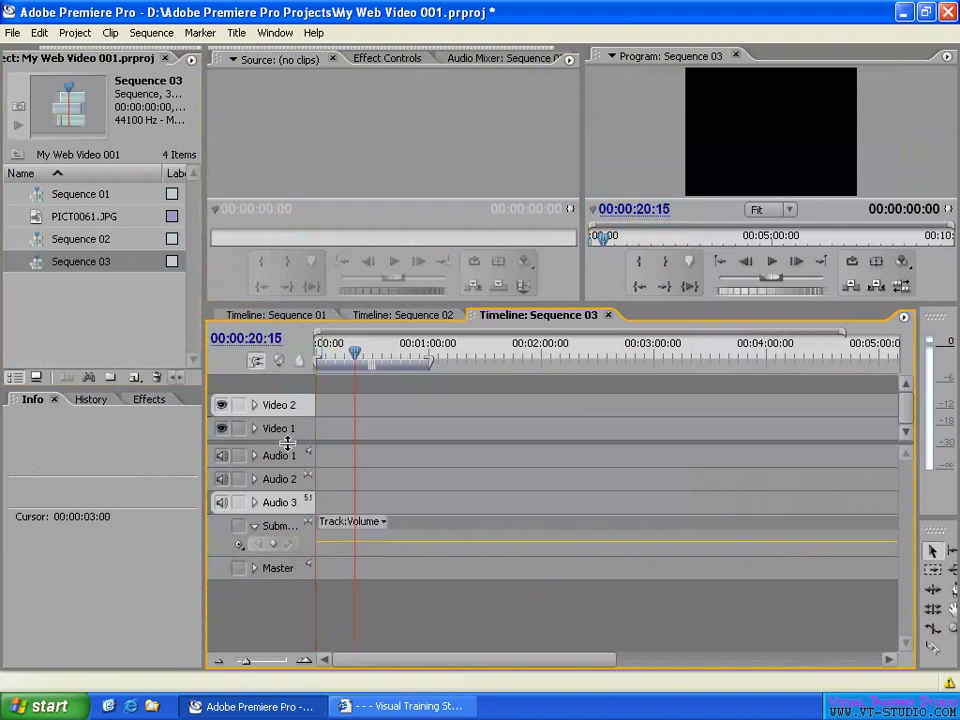
{"action": "left_click_drag", "start_coordinate": [287, 443], "coordinate": [288, 450]}
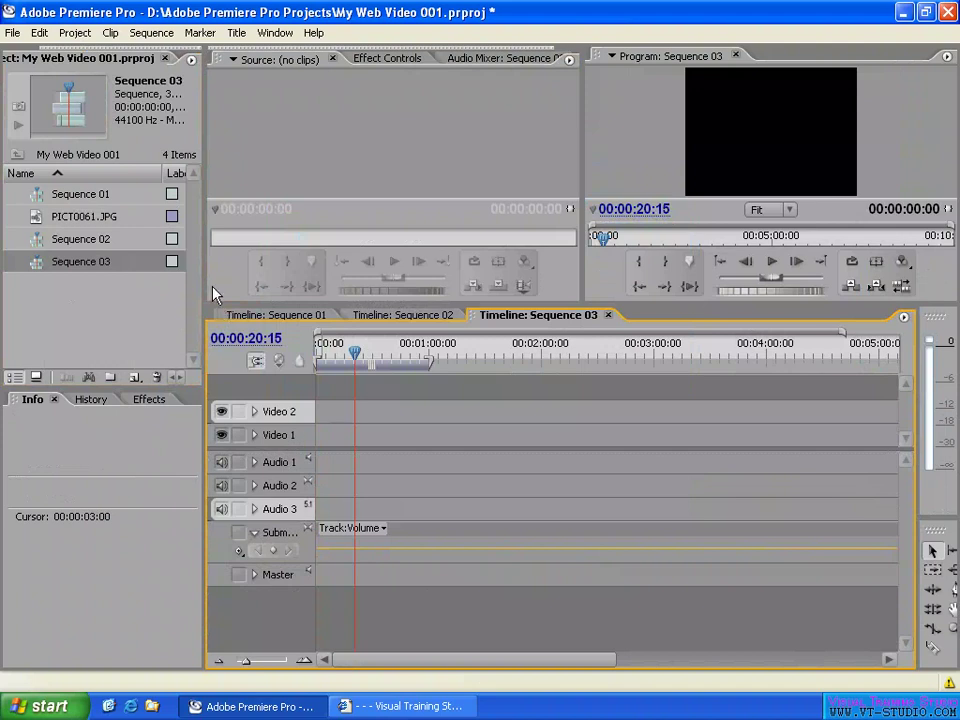
{"action": "left_click", "coordinate": [197, 178]}
{"action": "left_click", "coordinate": [75, 33]}
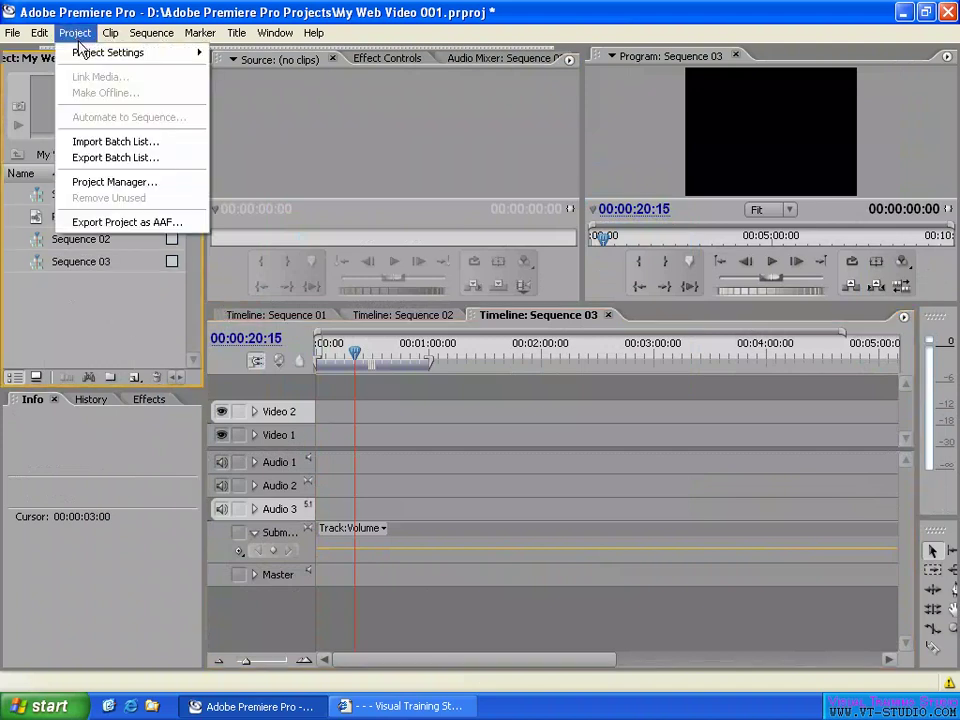
{"action": "mouse_move", "coordinate": [98, 50]}
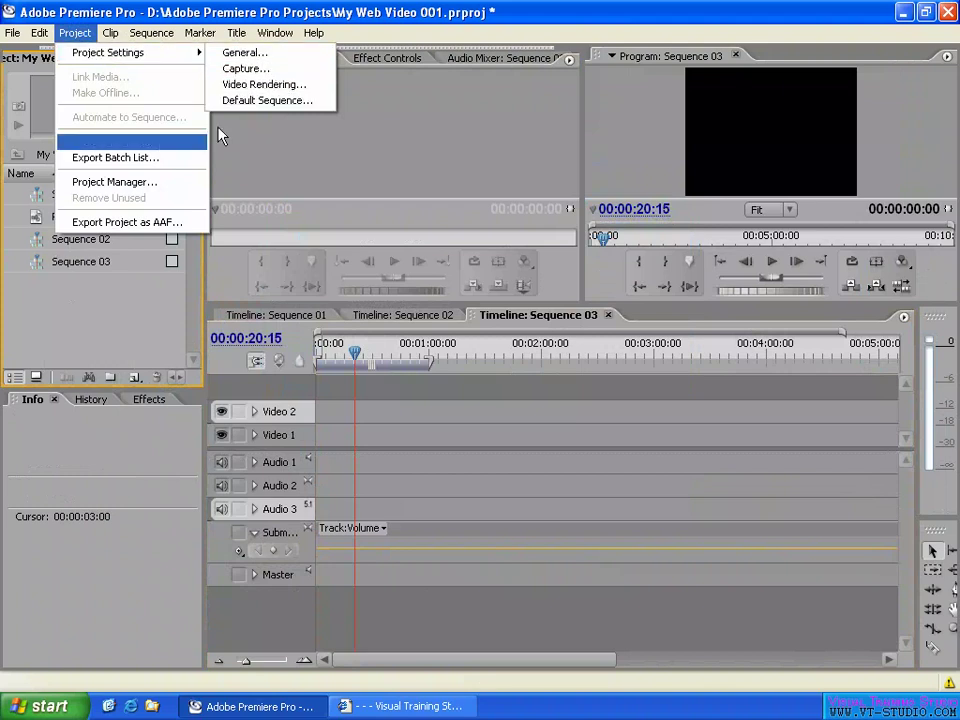
{"action": "left_click", "coordinate": [100, 306]}
Close the My Web Video 001 project and save its changes
{"action": "left_click", "coordinate": [12, 33]}
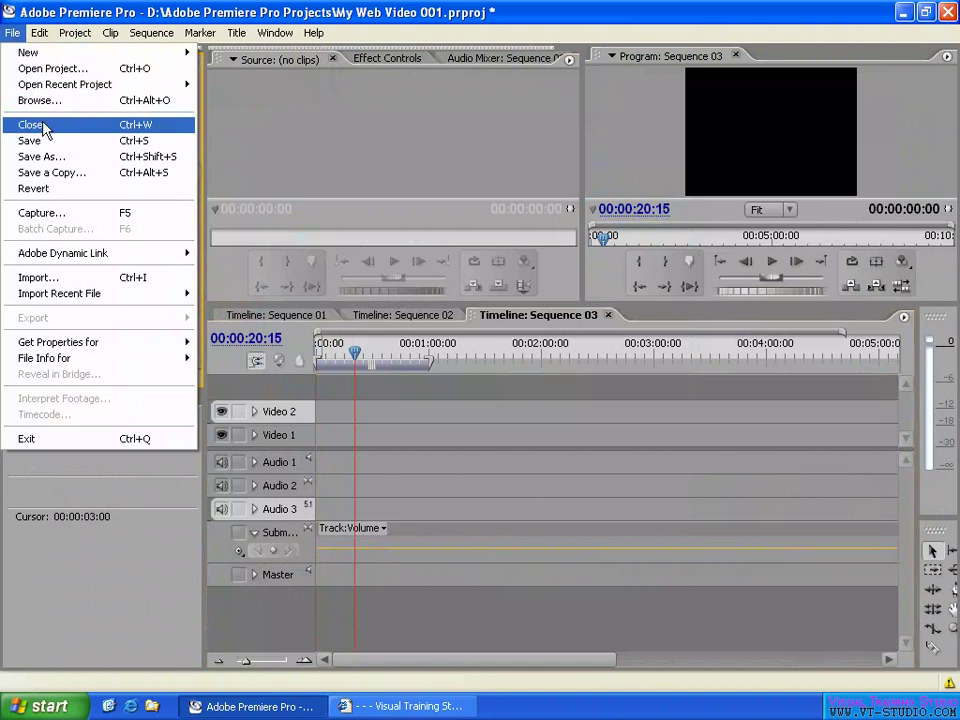
{"action": "left_click", "coordinate": [43, 124]}
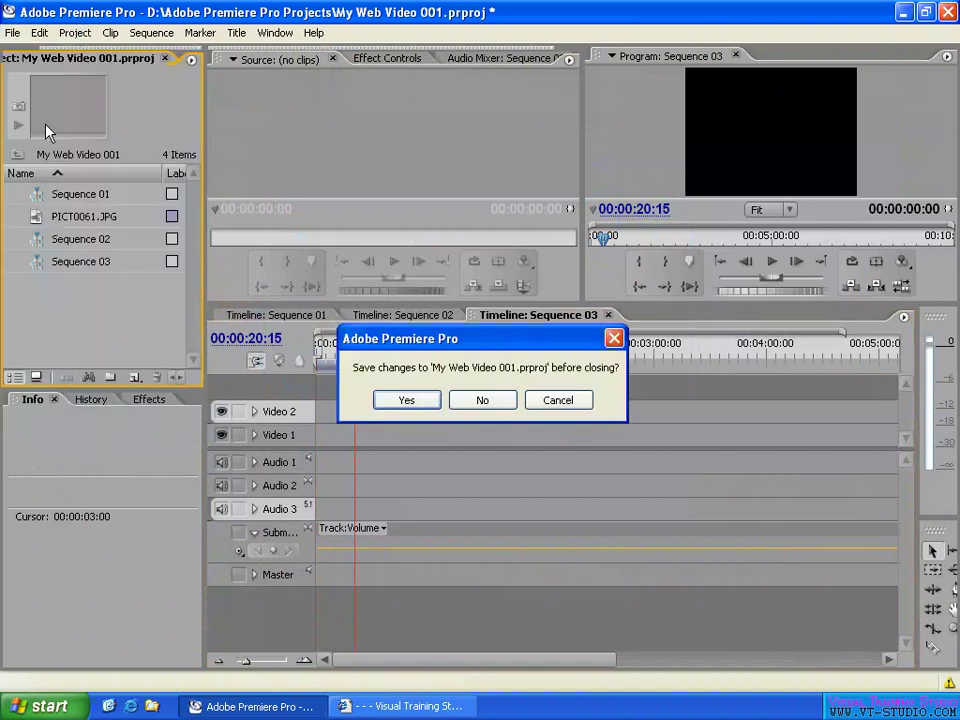
{"action": "left_click", "coordinate": [412, 401]}
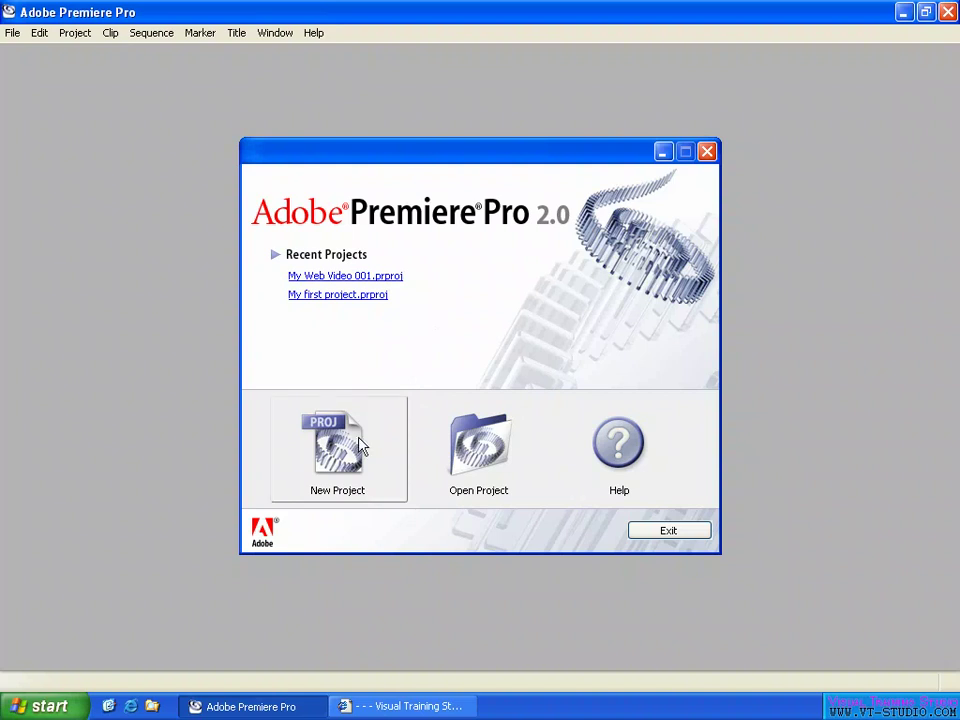
Start a new project, select My Web Video Project Preset and show its custom general settings
{"action": "left_click", "coordinate": [330, 415]}
{"action": "left_click", "coordinate": [345, 253]}
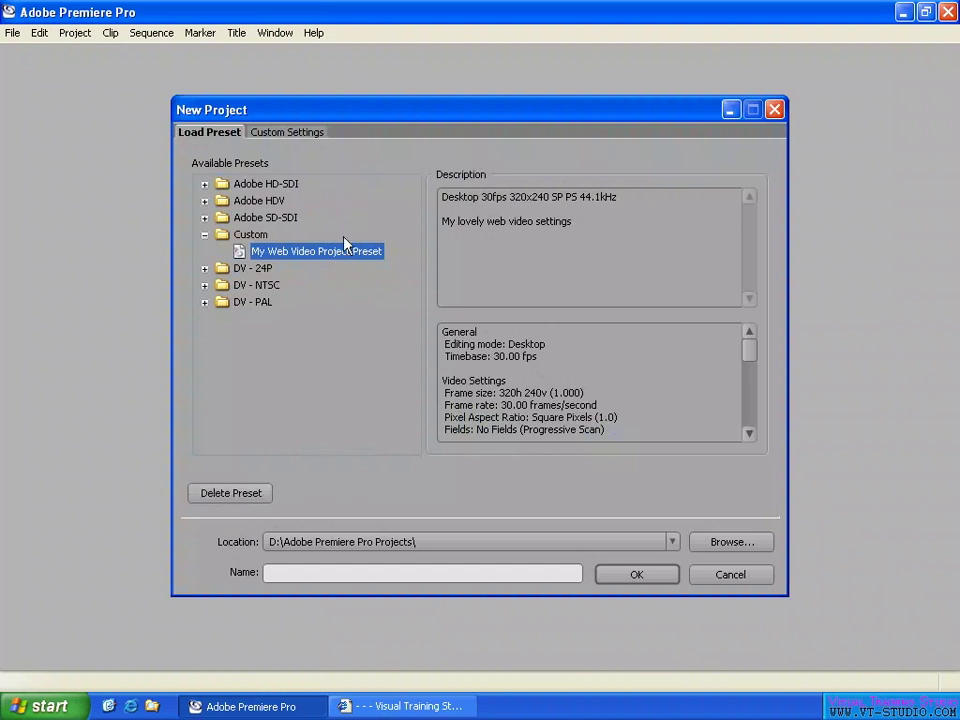
{"action": "left_click", "coordinate": [279, 140]}
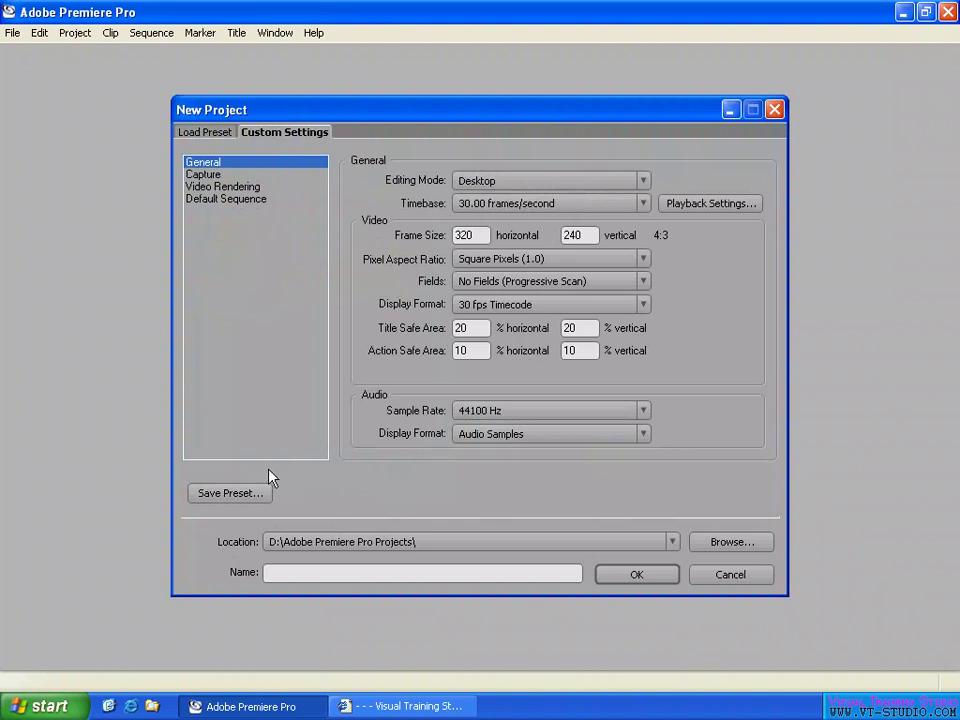
Request deletion of the custom preset My Web Video Project Preset from the available presets, but decline the confirmation
{"action": "left_click", "coordinate": [218, 136]}
{"action": "left_click", "coordinate": [307, 260]}
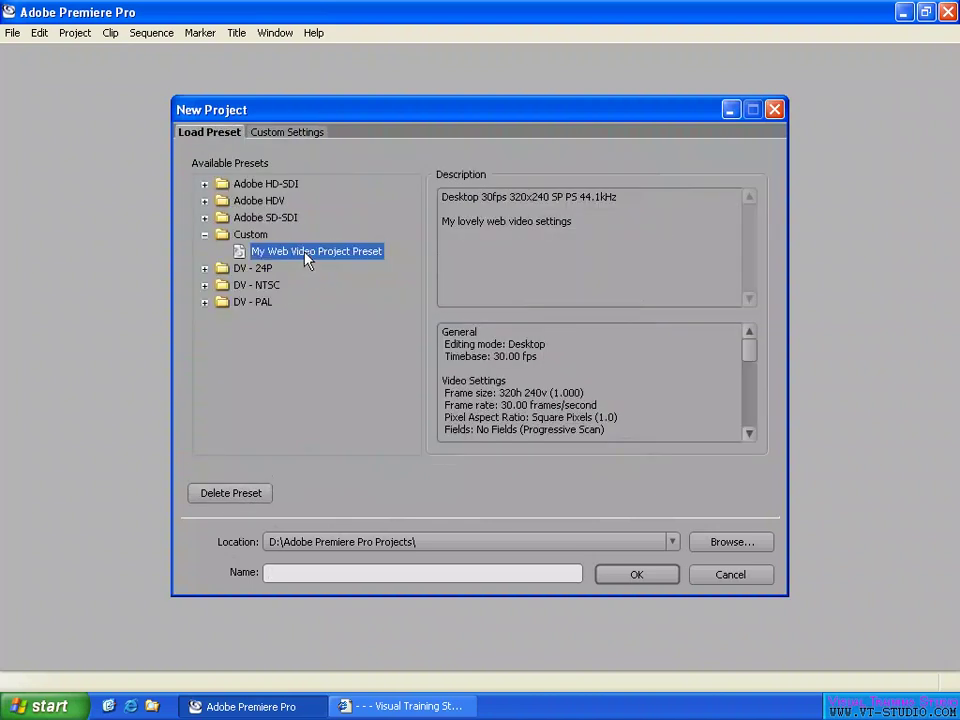
{"action": "left_click", "coordinate": [226, 495]}
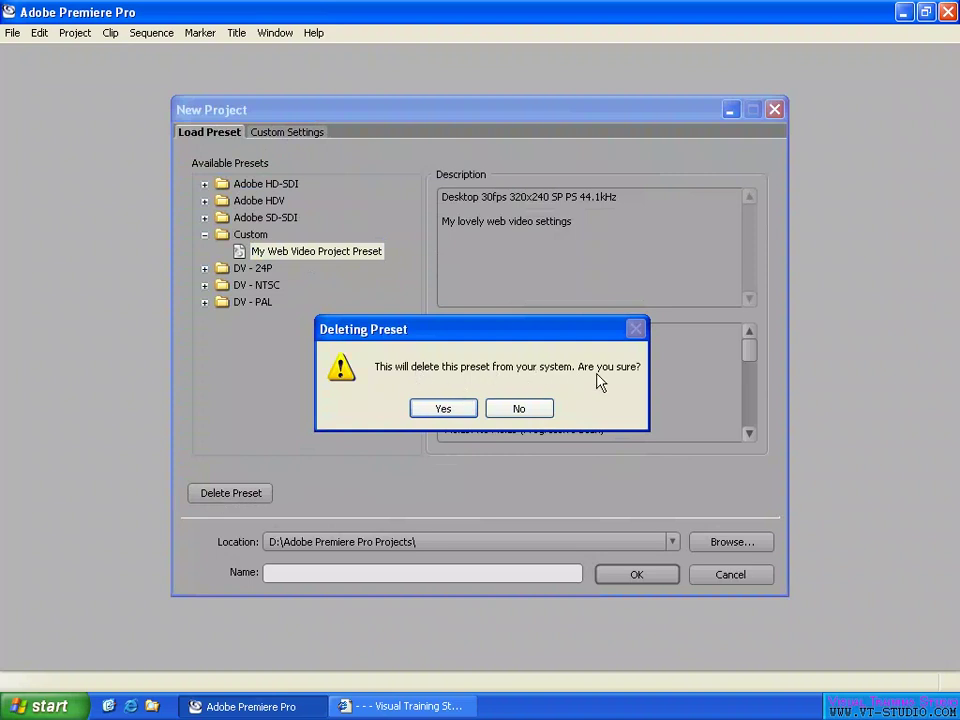
{"action": "left_click", "coordinate": [521, 407]}
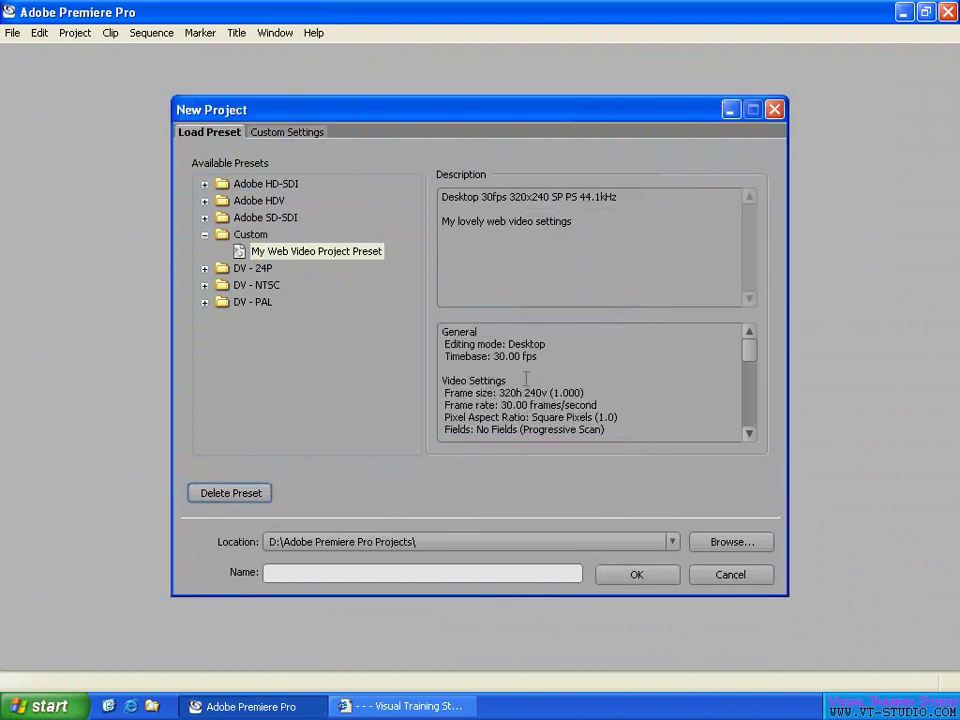